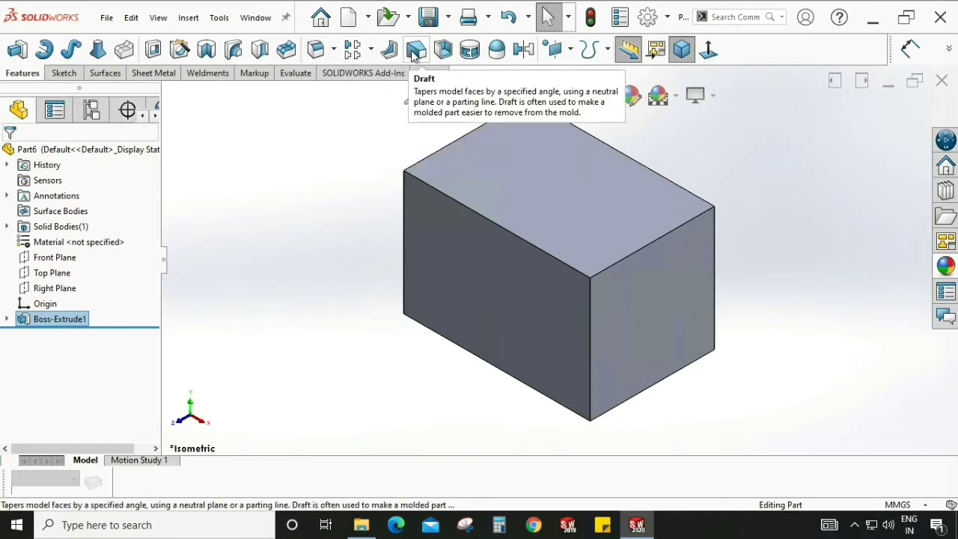
Start a neutral plane draft on the block with a draft angle of 10 degrees.
middle_drag(721, 357, 737, 247)
click(683, 50)
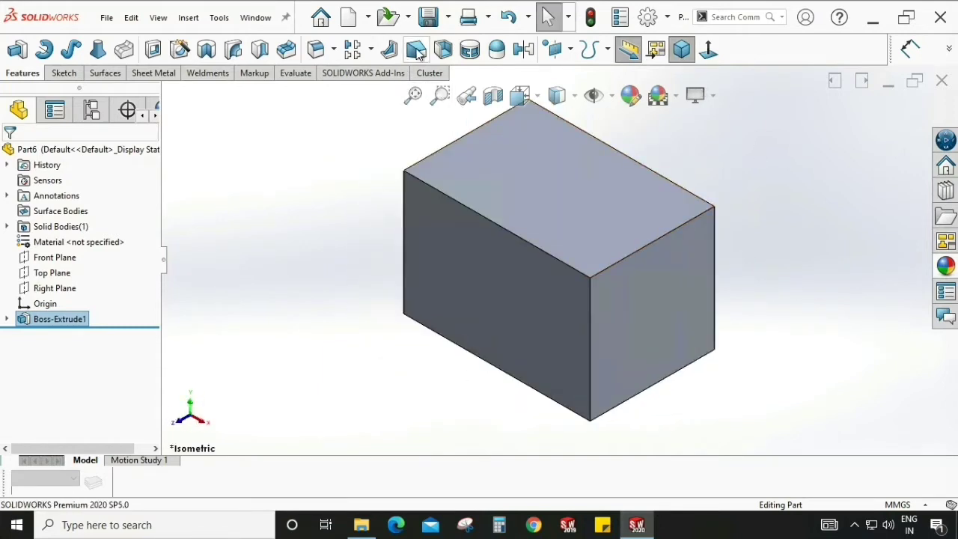
click(417, 50)
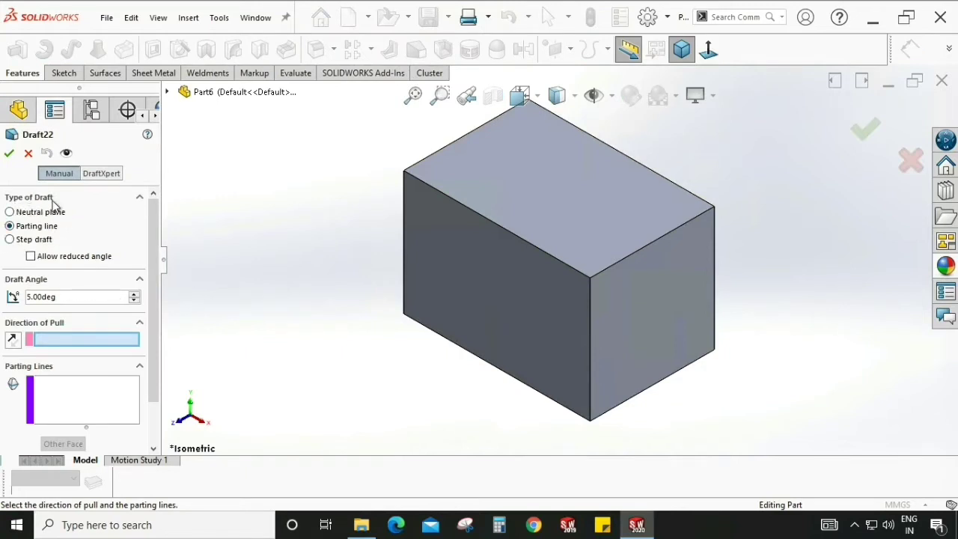
click(9, 212)
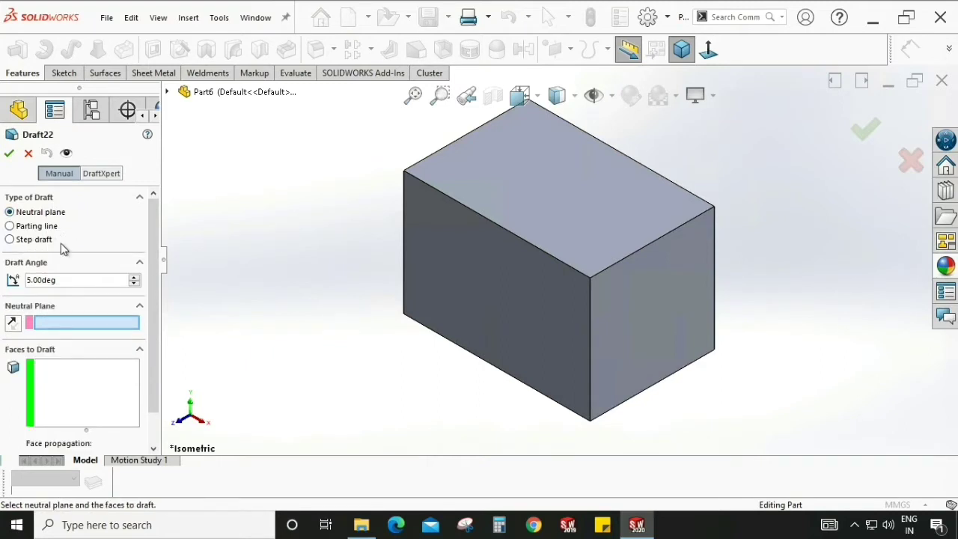
scroll(154, 253, down, 2)
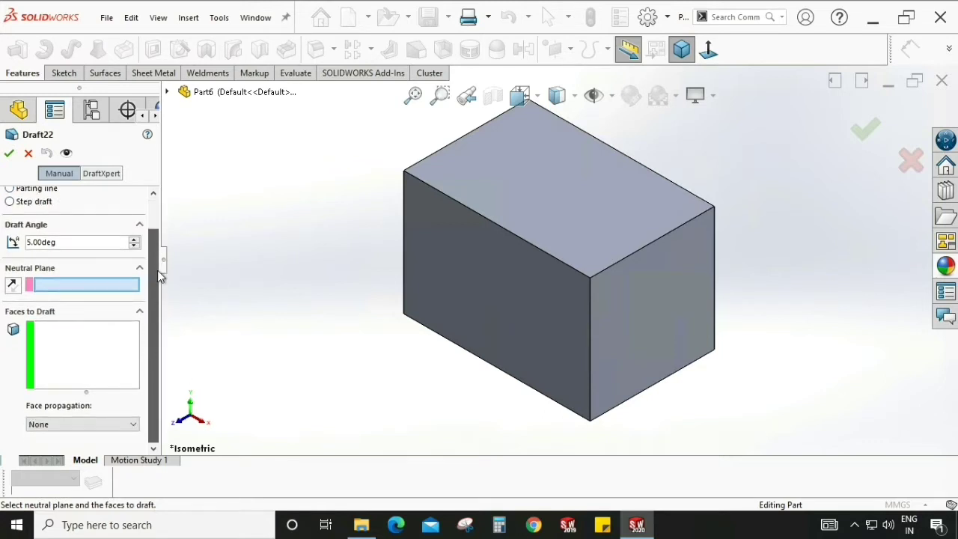
scroll(157, 270, up, 2)
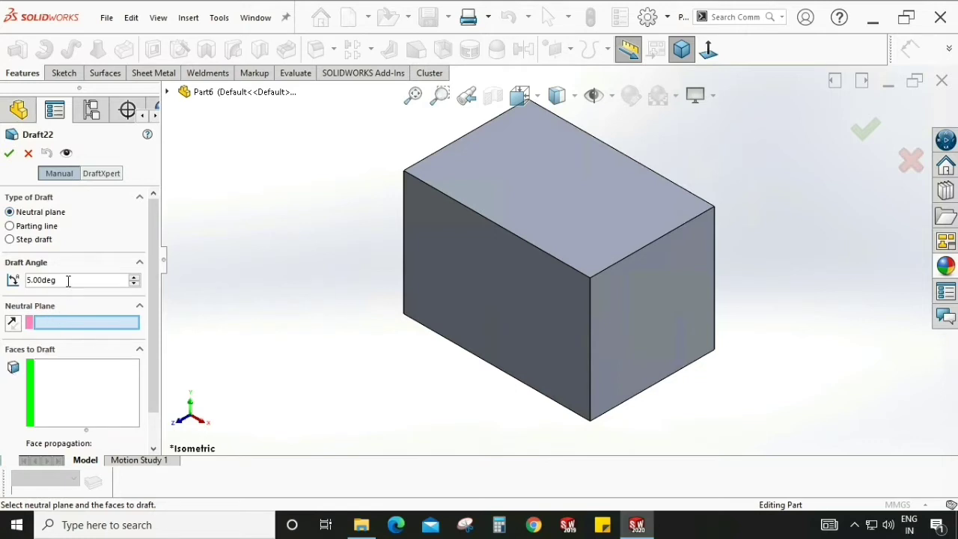
text(10)
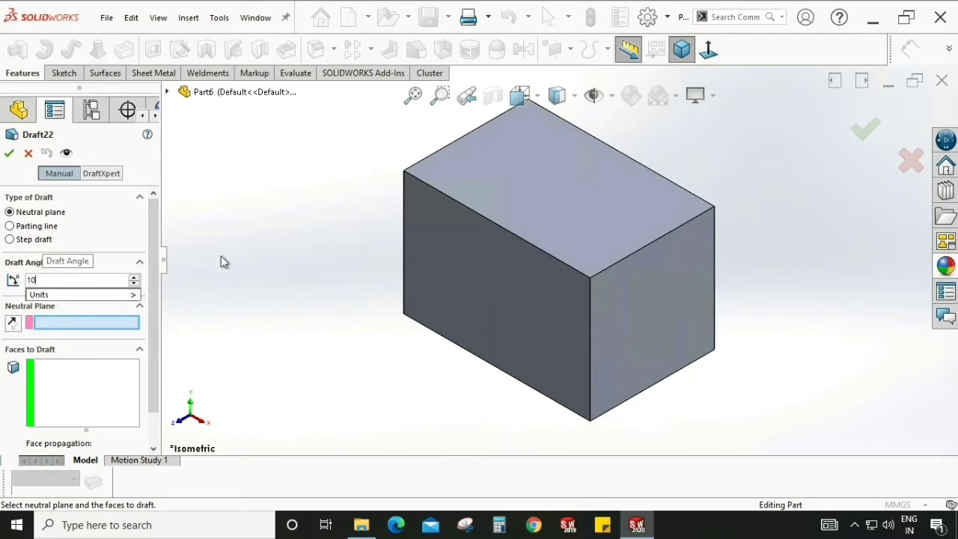
key(Return)
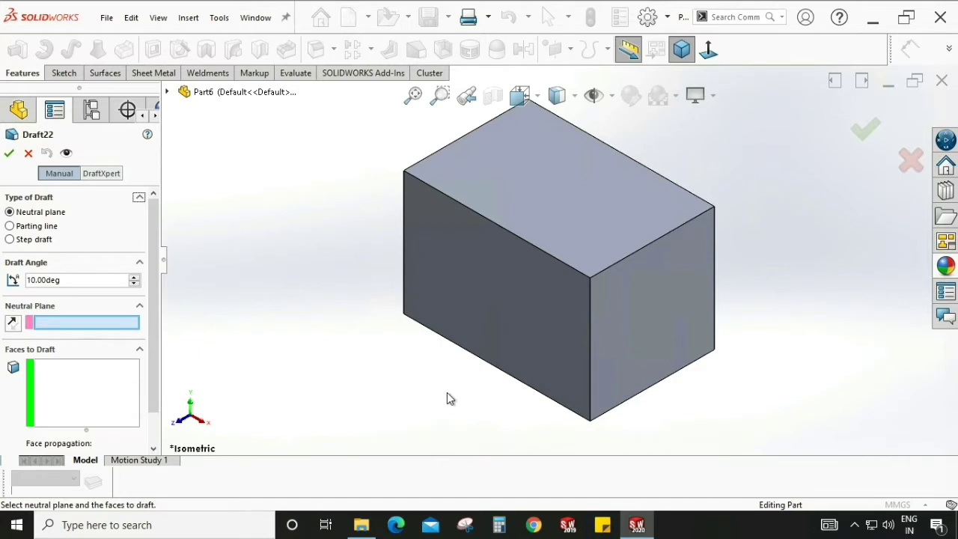
Set the block's upper face as the neutral plane of the draft.
middle_drag(563, 196, 529, 160)
middle_drag(563, 331, 787, 310)
click(561, 196)
middle_drag(777, 255, 771, 295)
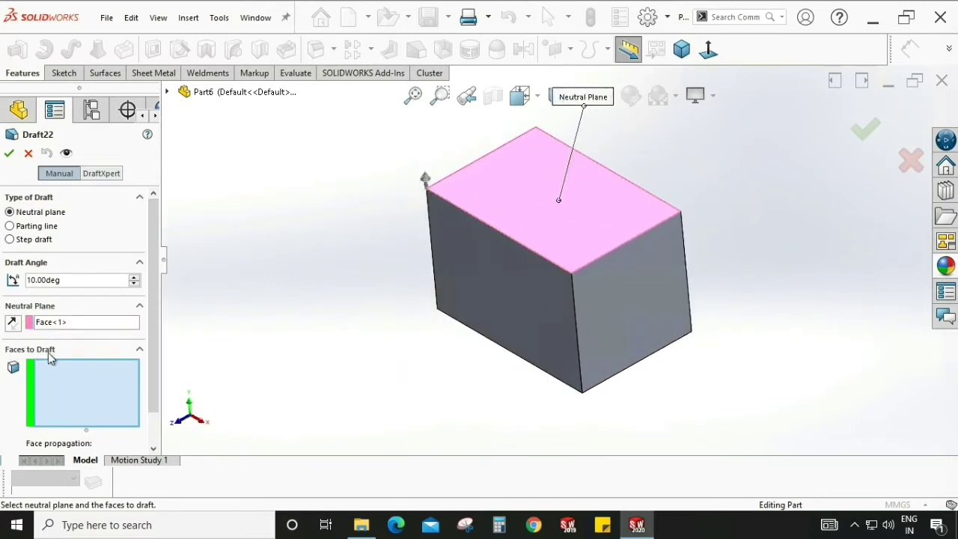
Add all four side faces of the block as the faces to draft and finish the draft.
middle_drag(395, 343, 406, 310)
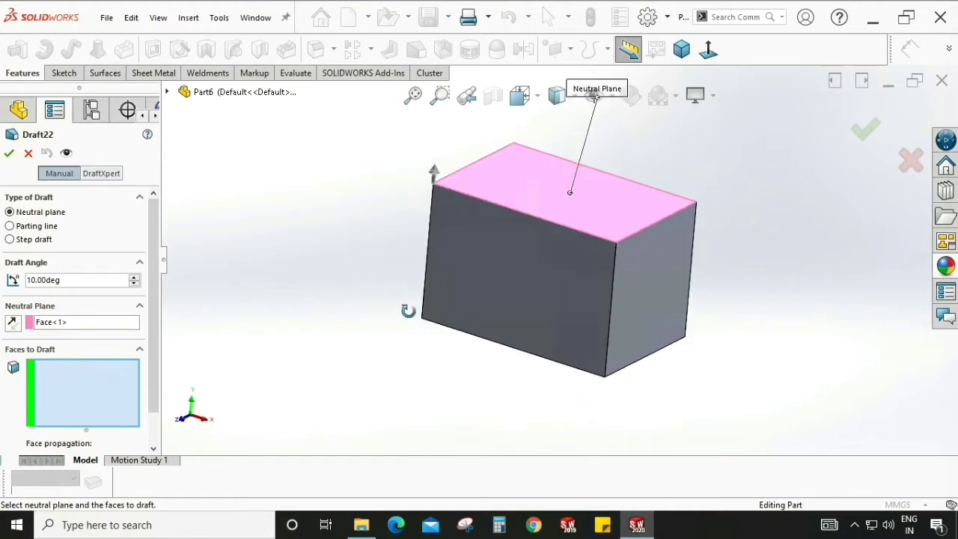
click(527, 286)
click(648, 300)
middle_drag(648, 300, 625, 241)
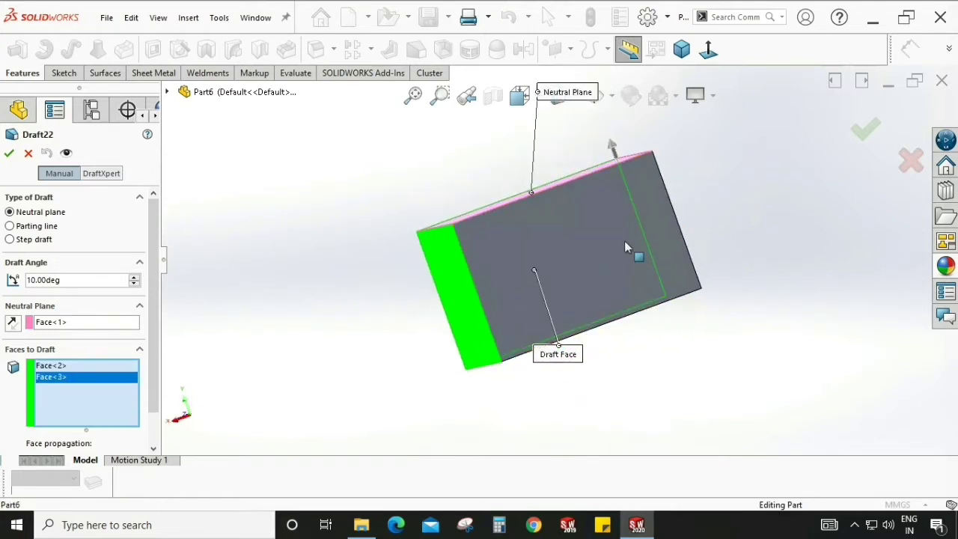
click(624, 241)
middle_drag(562, 274, 574, 298)
click(612, 228)
middle_drag(616, 210, 708, 266)
click(9, 153)
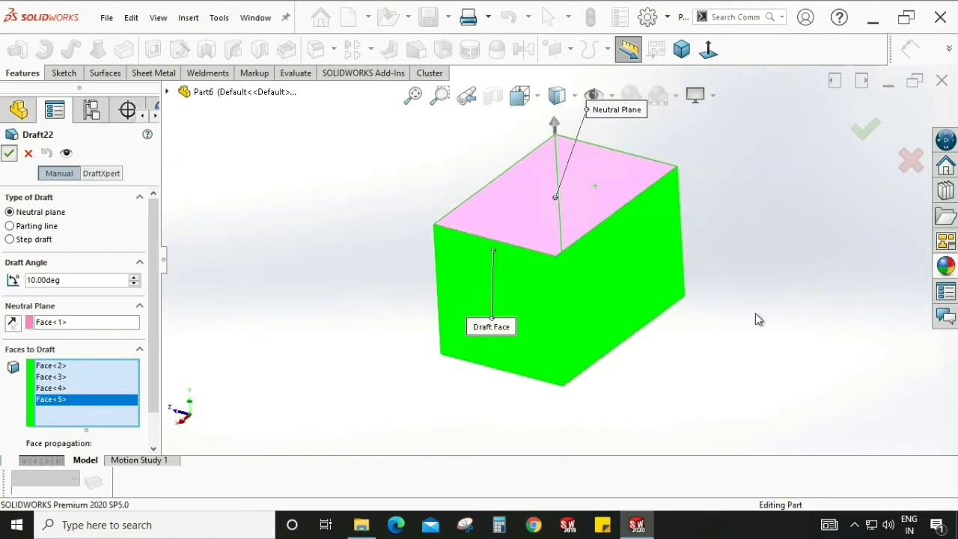
Examine the taper on the side faces of the drafted block from several angles.
middle_drag(732, 318, 702, 315)
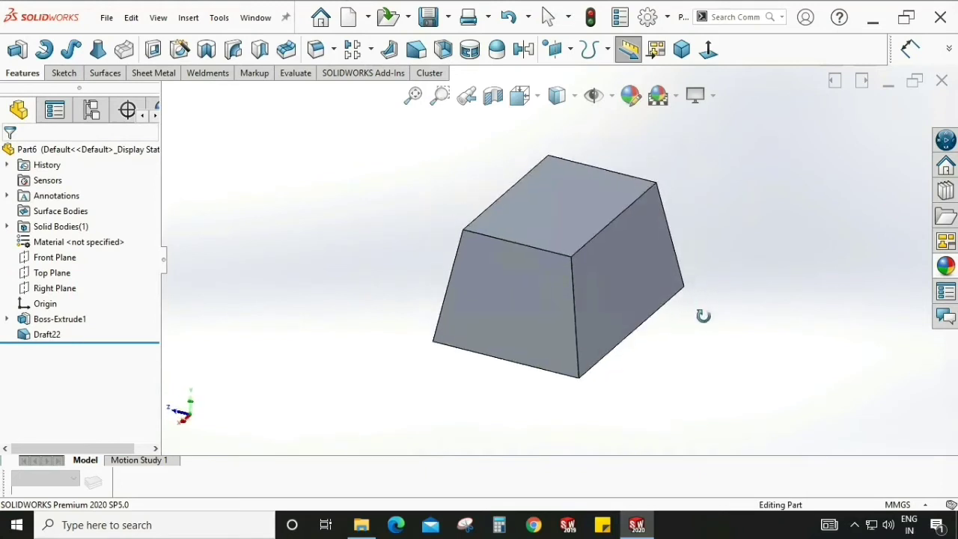
click(622, 256)
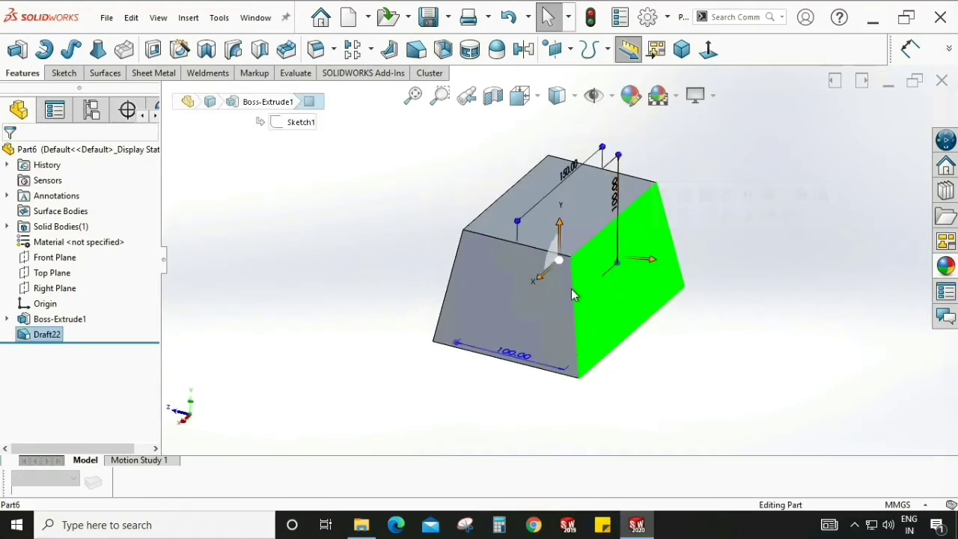
click(503, 298)
mouse_move(581, 301)
middle_down()
mouse_move(519, 238)
mouse_move(457, 337)
middle_up()
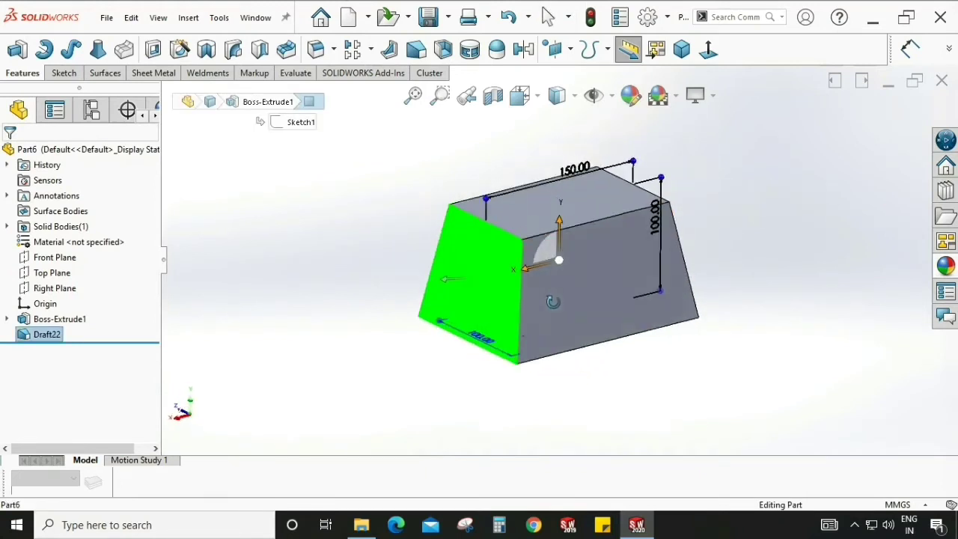
middle_drag(599, 298, 704, 341)
click(444, 390)
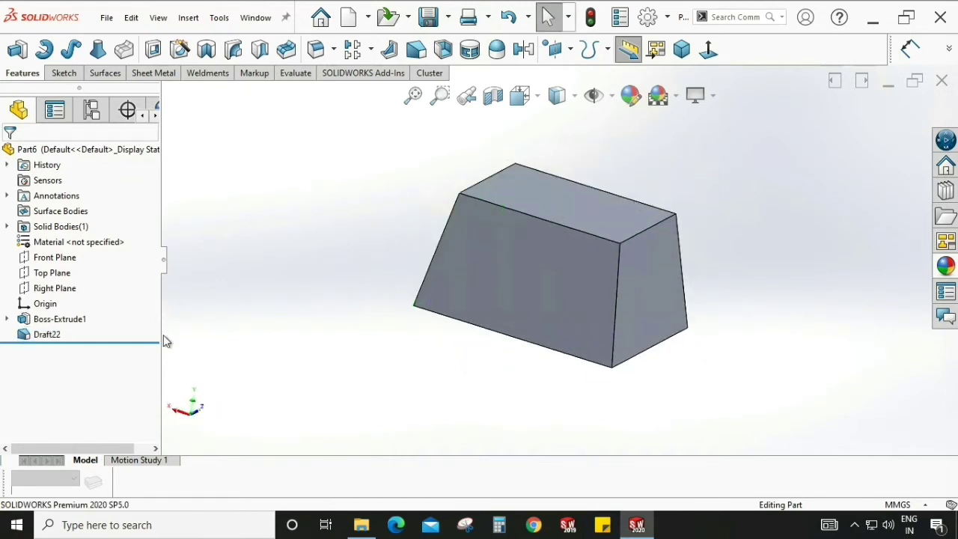
Edit the draft to reverse its direction from the neutral plane and check the block's upper and lower faces.
click(48, 335)
click(56, 302)
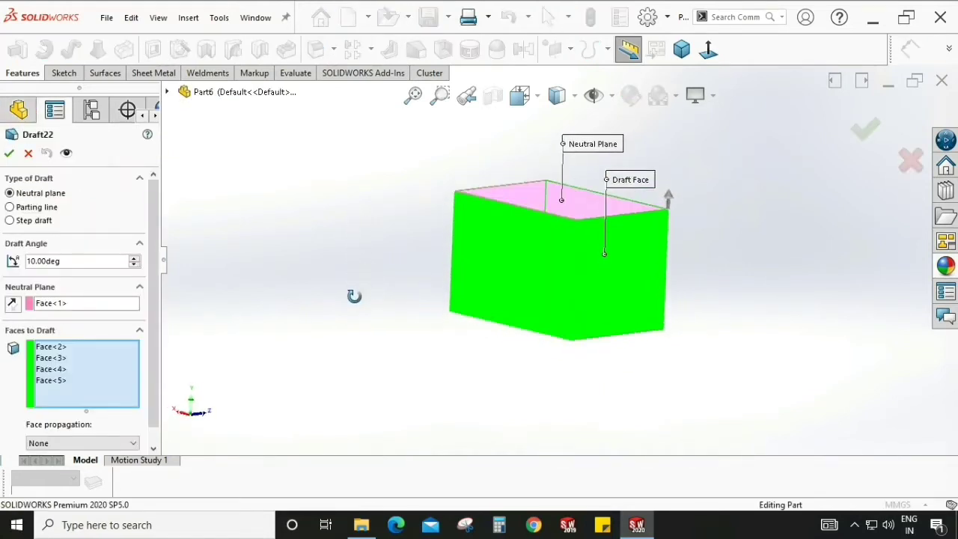
click(11, 304)
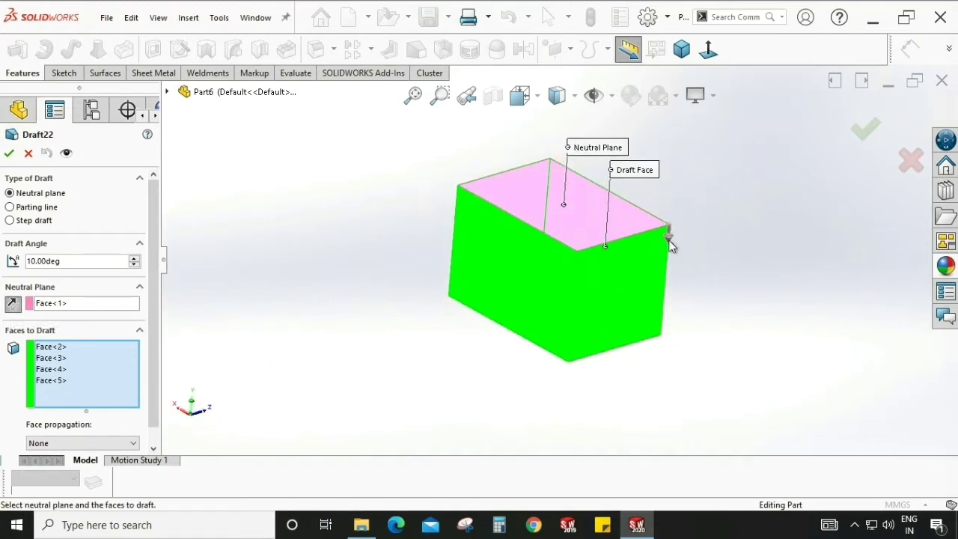
click(9, 154)
middle_drag(688, 337, 706, 203)
click(586, 232)
click(599, 330)
middle_drag(838, 298, 851, 416)
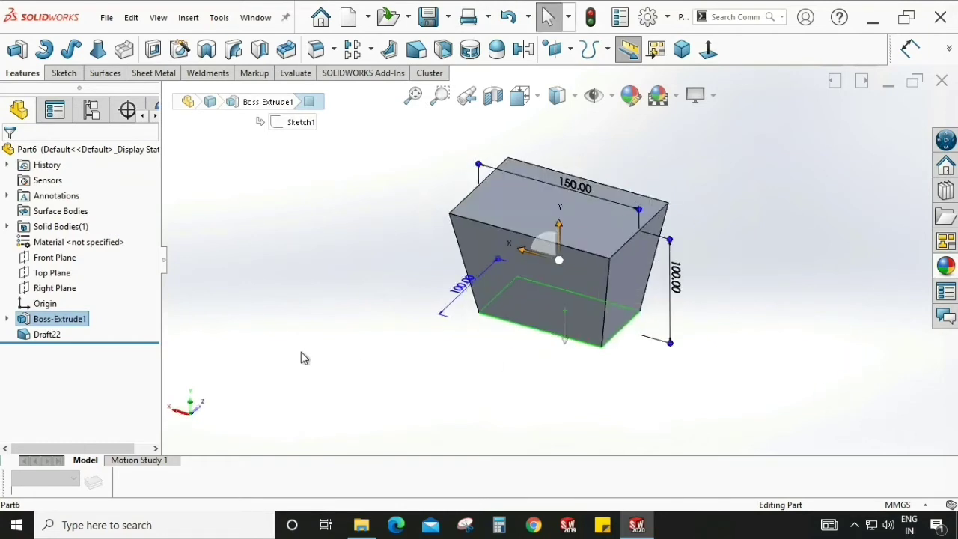
Edit the draft again and flip its direction back to point upward from the neutral plane.
click(54, 336)
click(64, 292)
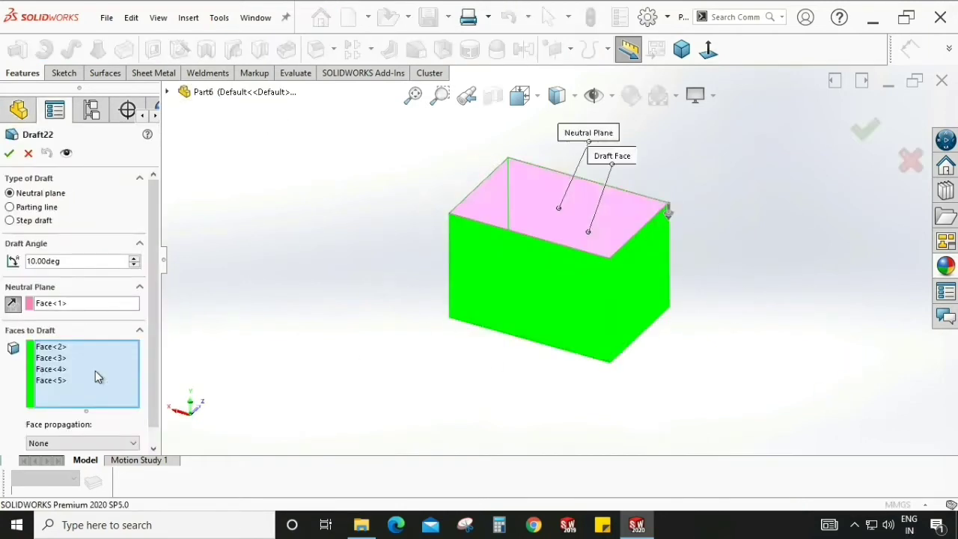
click(12, 304)
click(9, 152)
Examine the tapered block from several sides and review the draft's settings without changing them.
click(603, 224)
middle_drag(703, 346, 637, 315)
mouse_move(779, 314)
middle_down()
mouse_move(772, 364)
mouse_move(668, 310)
mouse_move(627, 307)
mouse_move(760, 291)
mouse_move(759, 377)
middle_up()
click(323, 322)
middle_drag(376, 262, 276, 319)
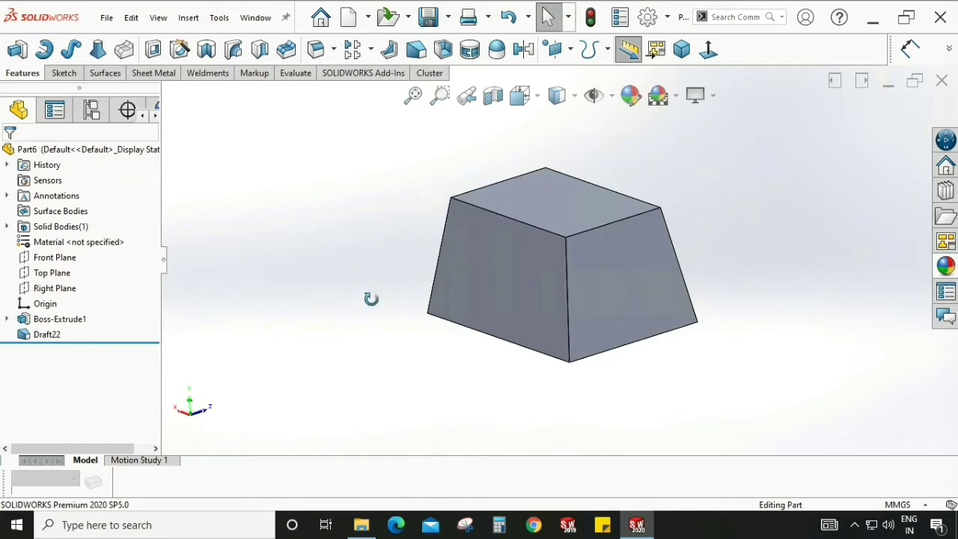
middle_drag(361, 304, 378, 334)
click(45, 335)
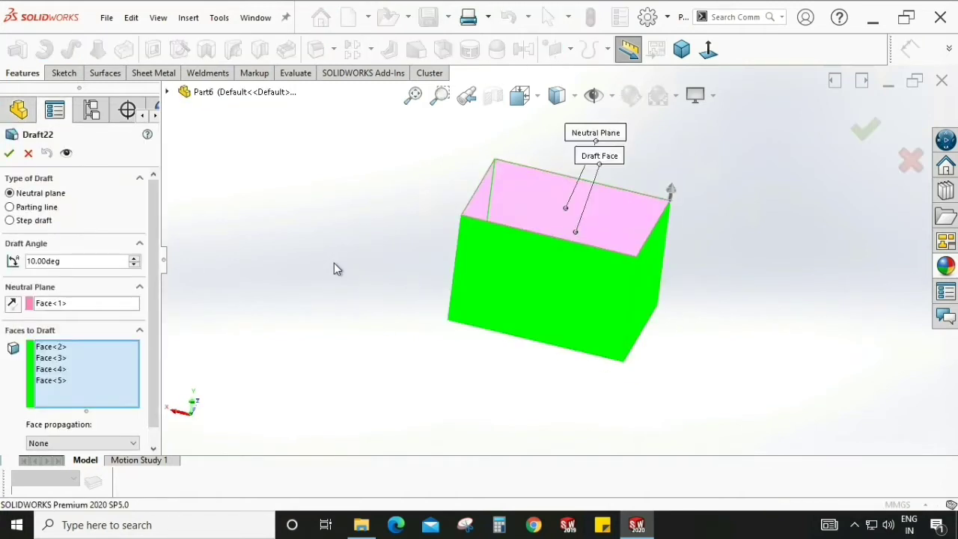
click(10, 154)
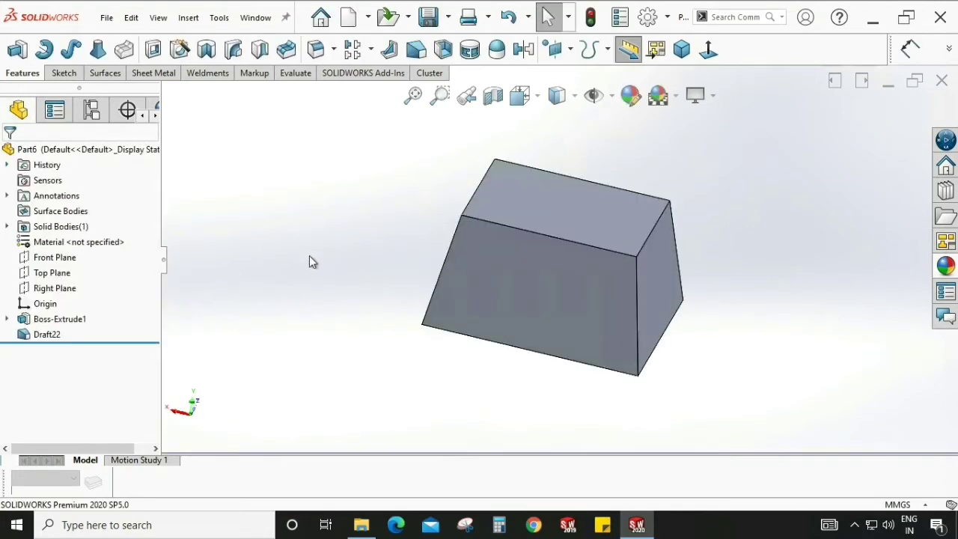
Suppress the draft feature on the block.
click(56, 334)
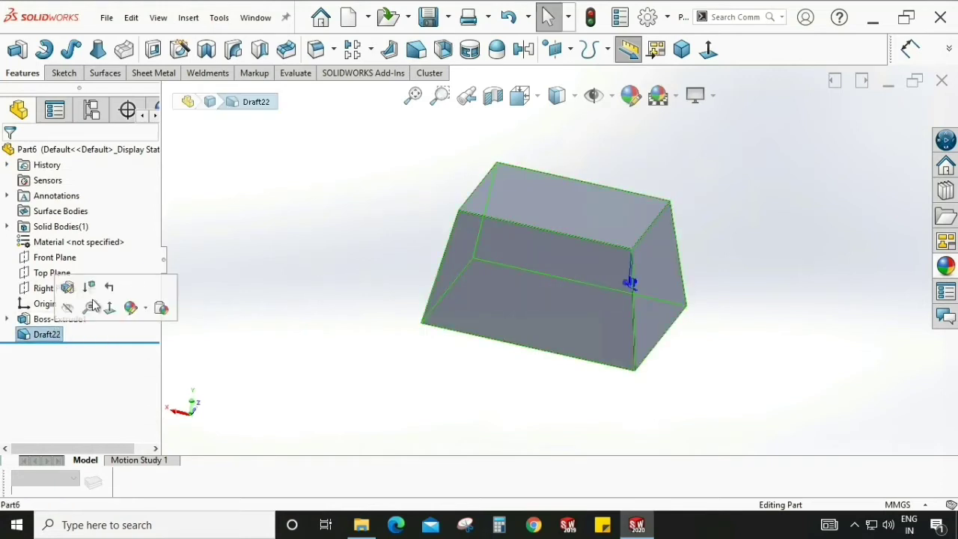
click(89, 287)
middle_drag(352, 180, 389, 187)
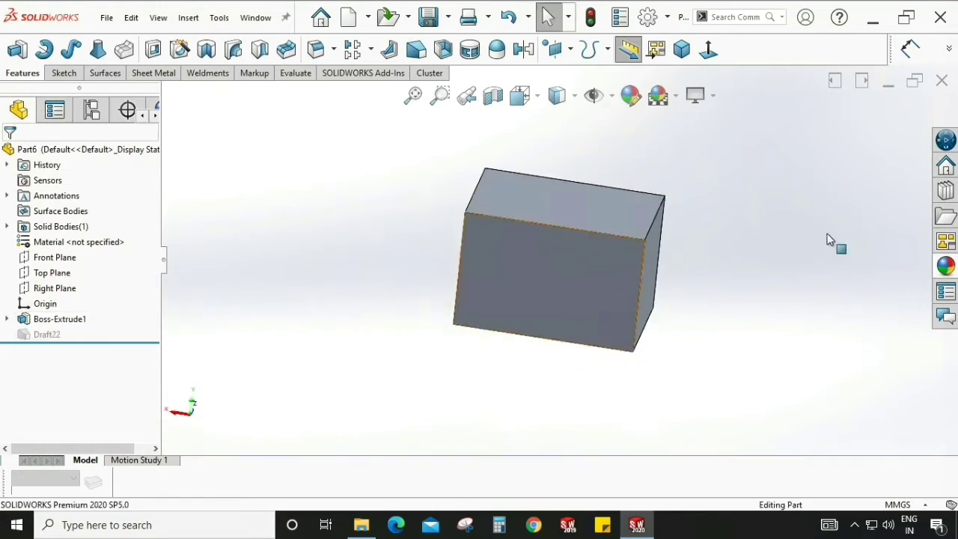
View the block's long side face head-on and start a sketch on it.
middle_drag(657, 246, 723, 308)
middle_drag(706, 248, 723, 317)
click(556, 284)
click(708, 50)
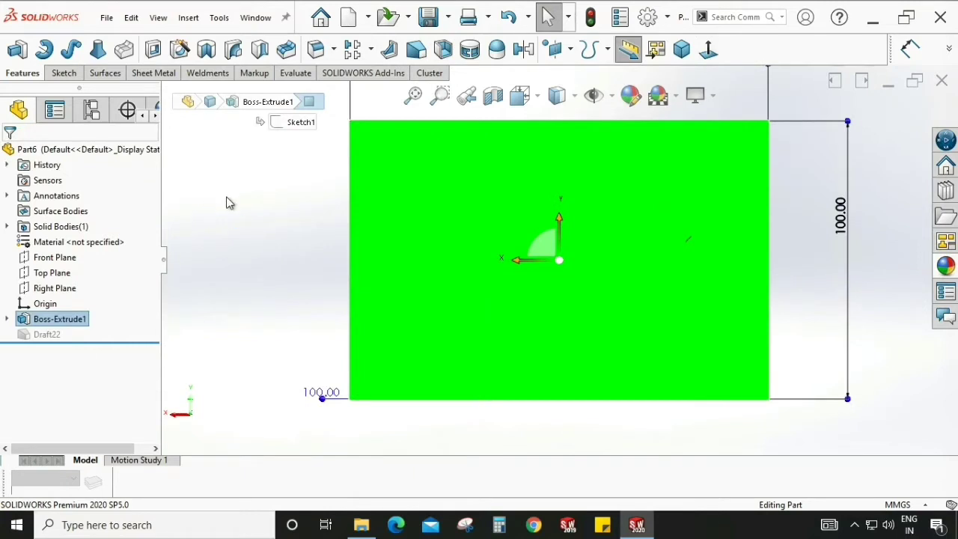
click(223, 172)
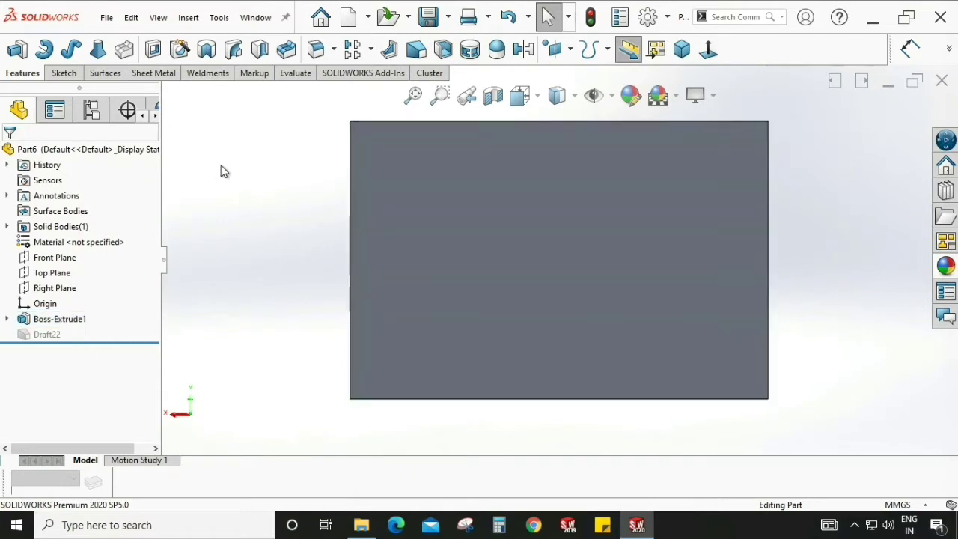
click(66, 72)
click(18, 49)
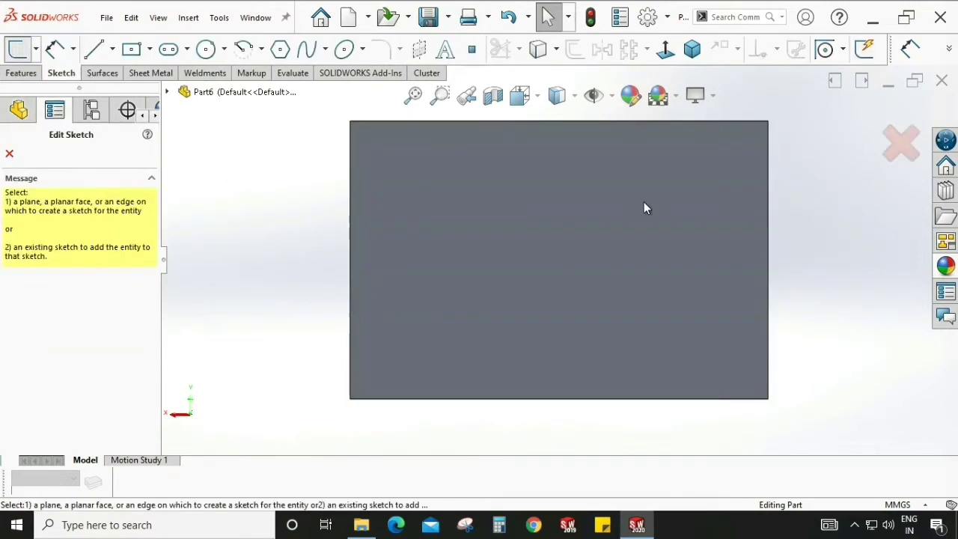
click(613, 253)
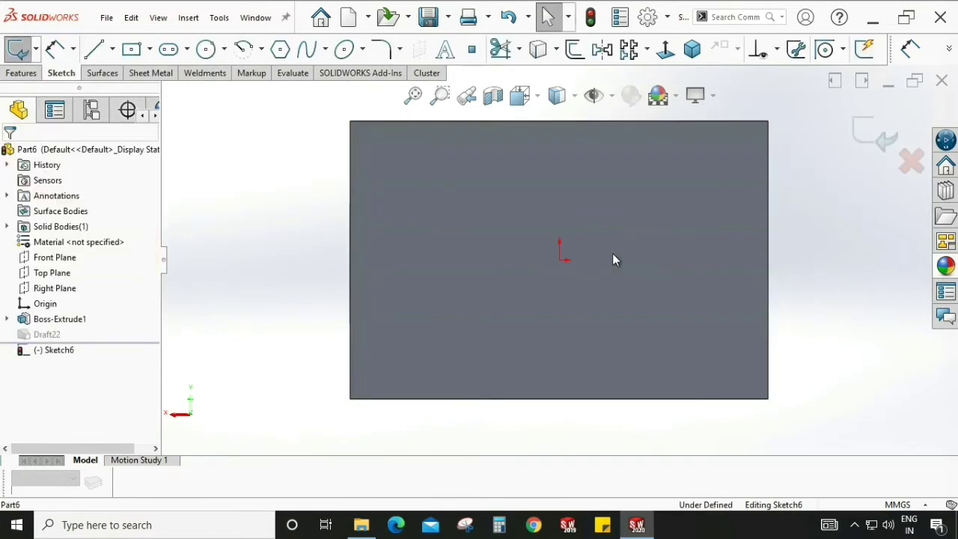
Sketch a wavy four-point spline across the face from one vertical edge through the origin to the opposite edge, and exit the sketch.
click(309, 50)
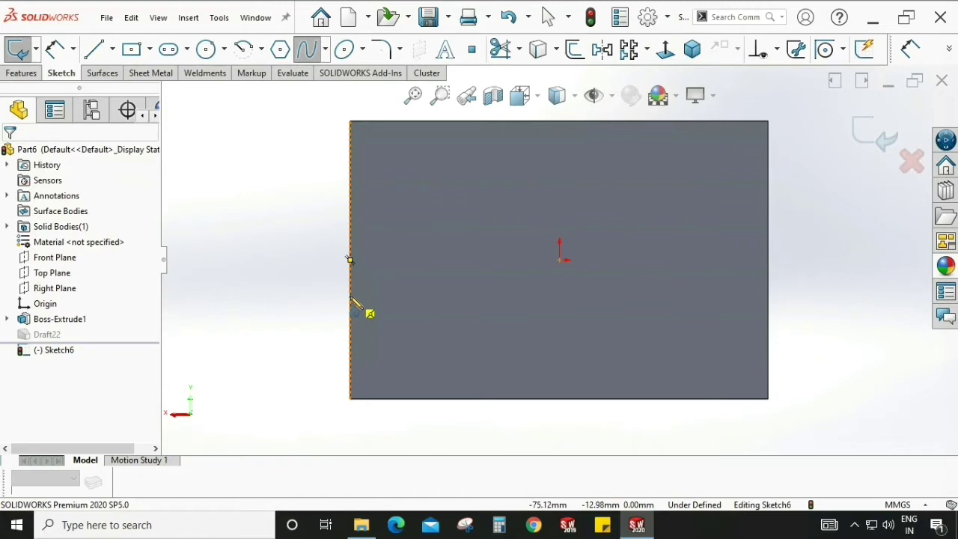
click(350, 296)
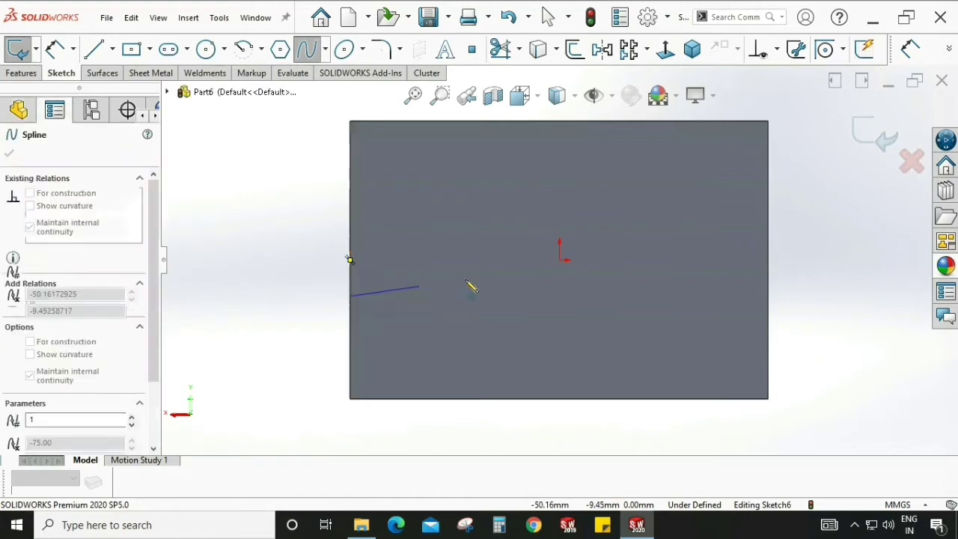
click(560, 259)
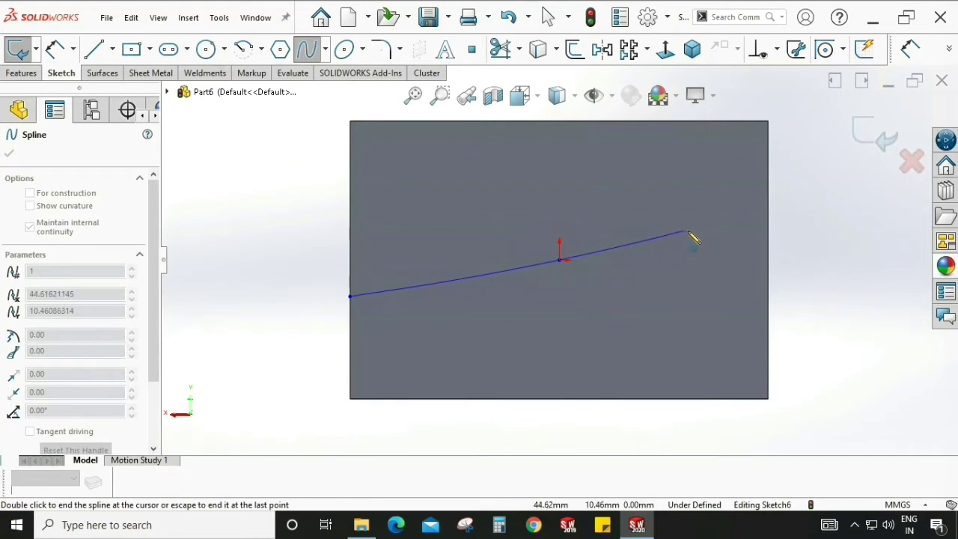
click(716, 260)
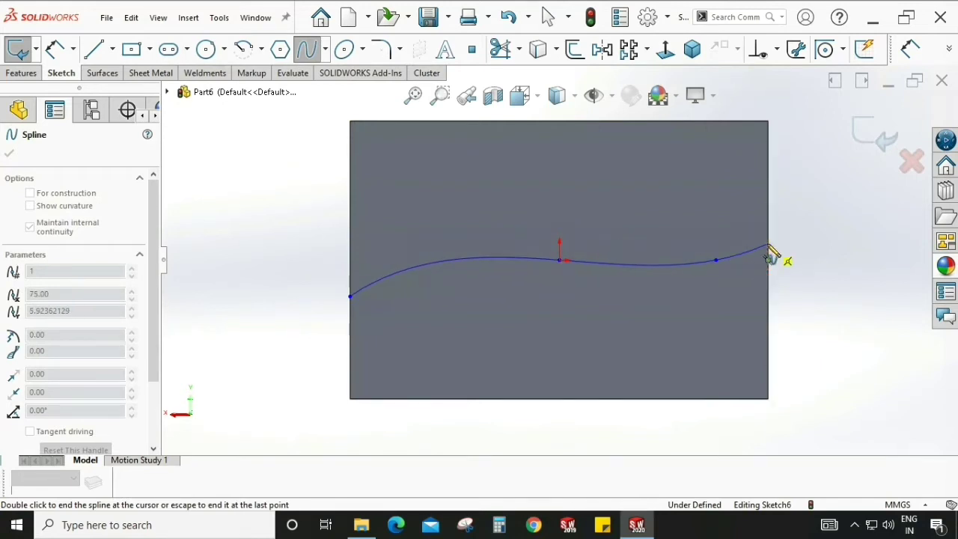
double_click(769, 248)
middle_drag(819, 259, 637, 238)
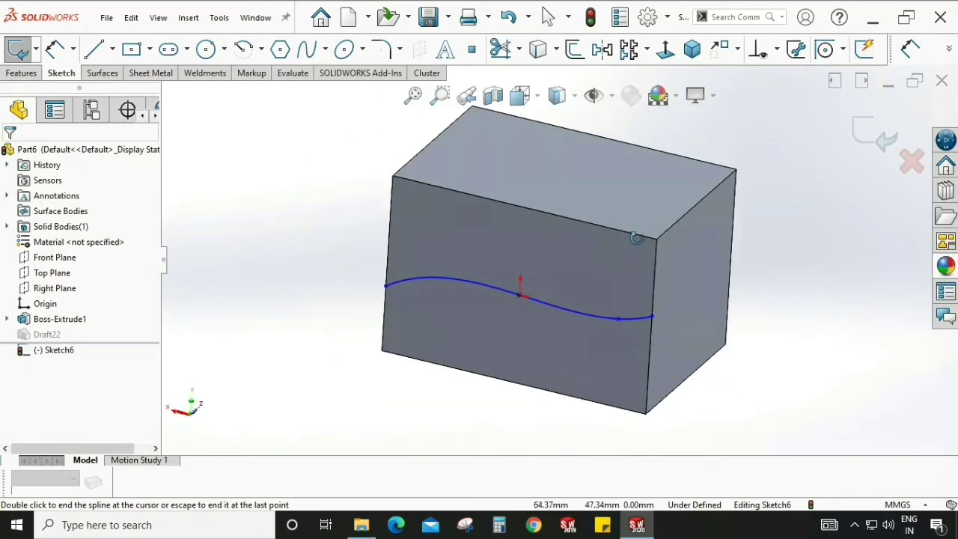
click(21, 72)
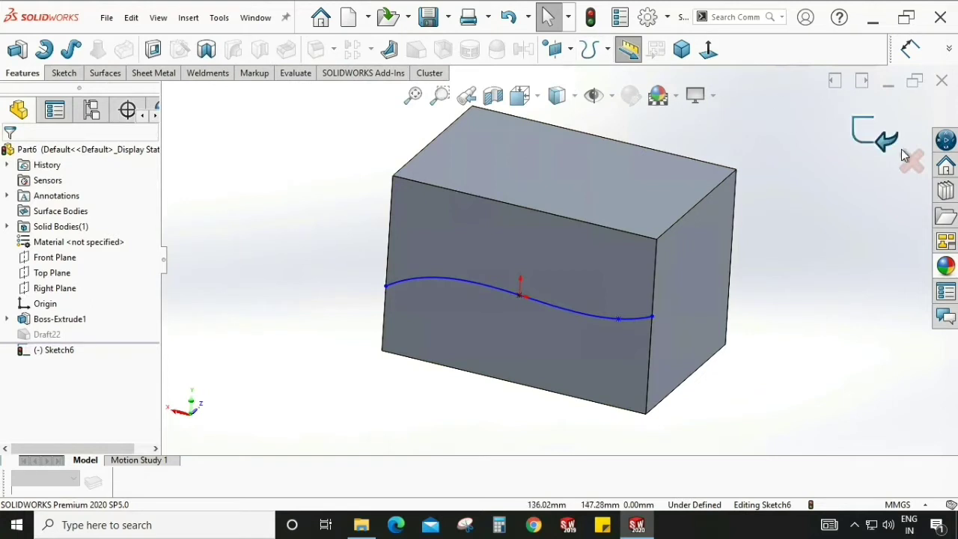
click(875, 134)
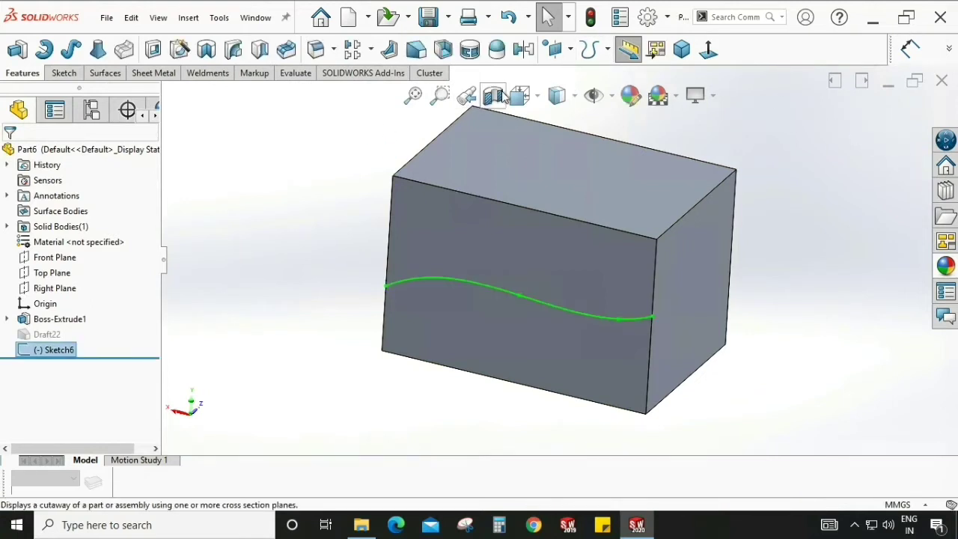
Split the block's four side faces with a Projection split line that uses the spline sketch.
click(608, 49)
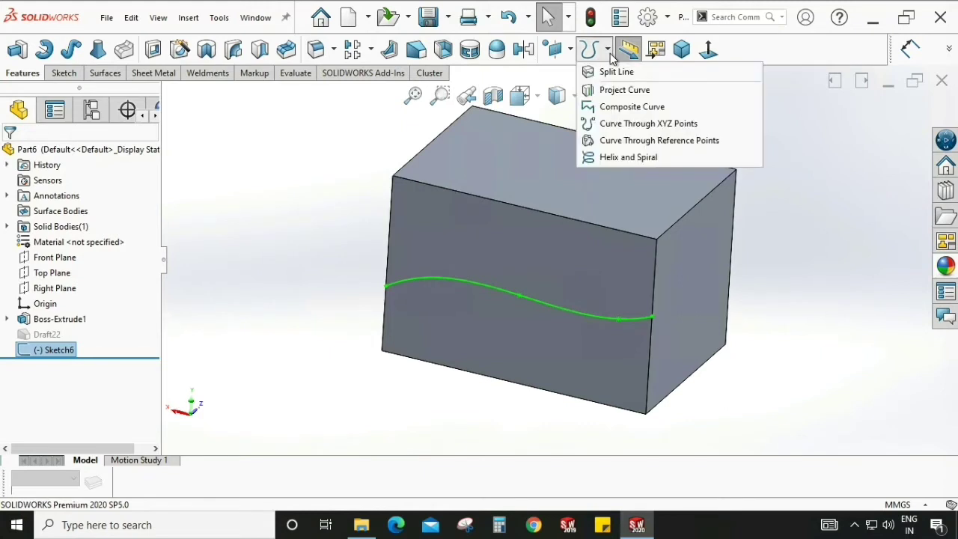
click(609, 51)
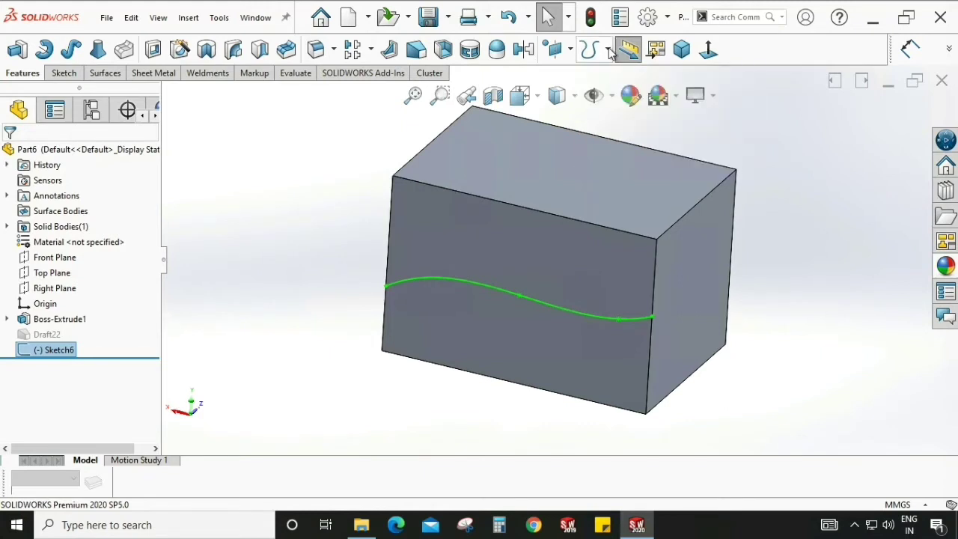
click(610, 50)
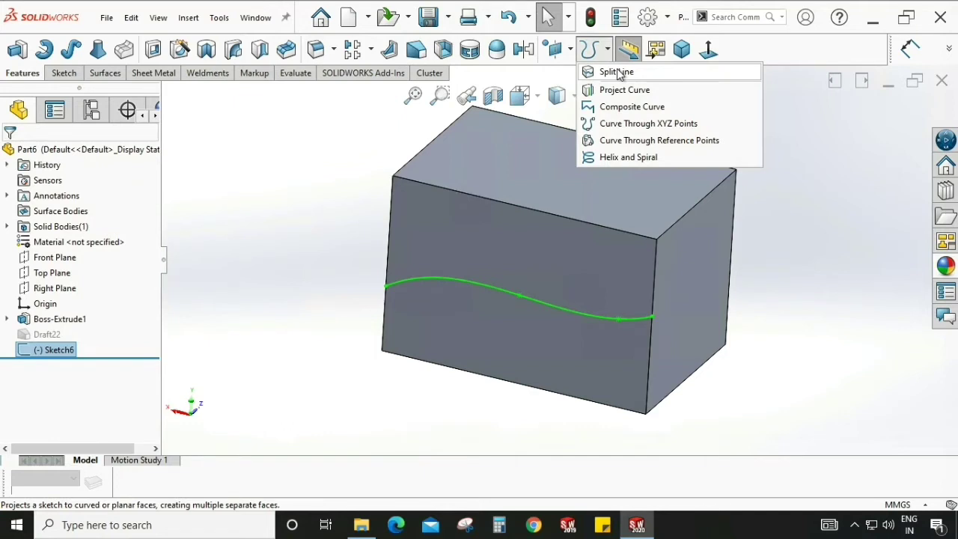
click(617, 72)
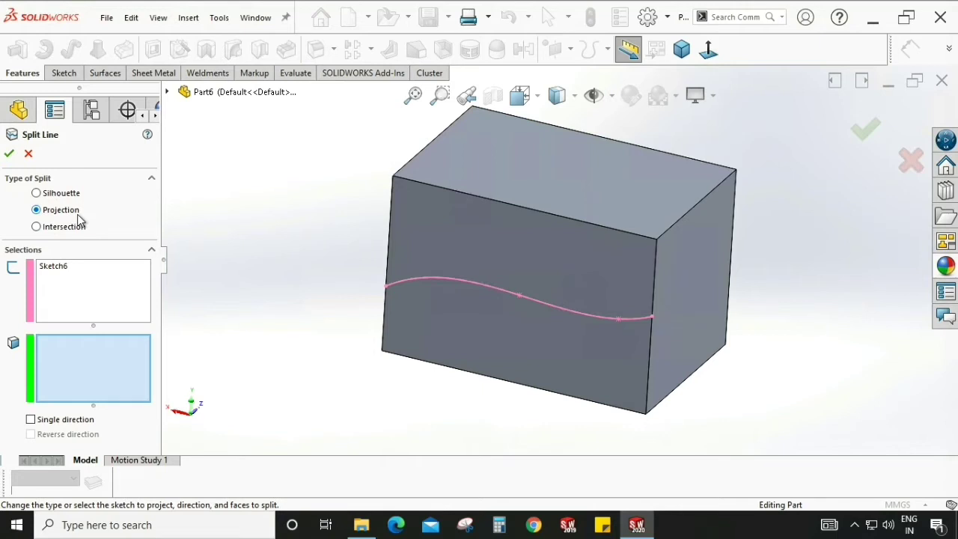
click(56, 269)
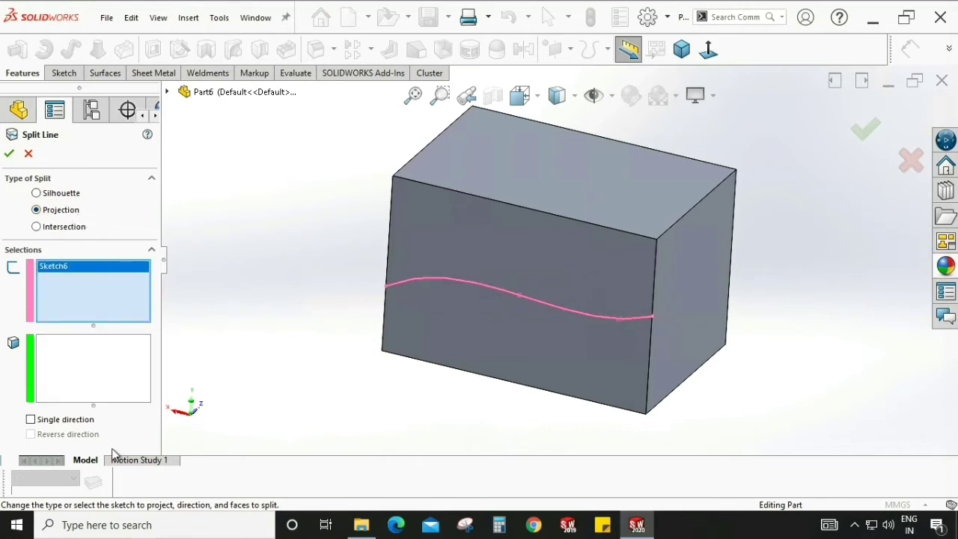
click(69, 359)
middle_drag(412, 359, 627, 311)
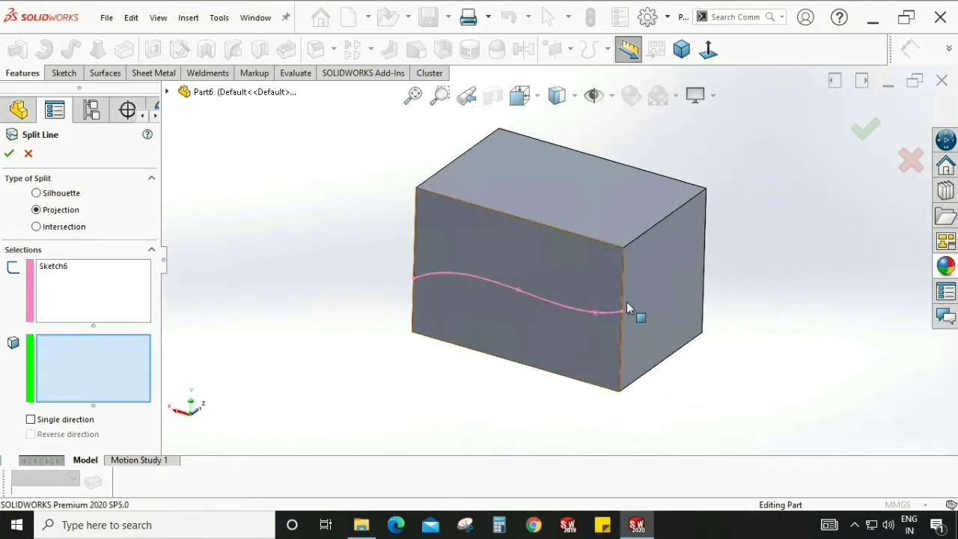
click(585, 272)
middle_drag(803, 348, 456, 342)
click(456, 342)
click(626, 338)
middle_drag(627, 338, 584, 312)
click(574, 250)
middle_drag(614, 257, 133, 241)
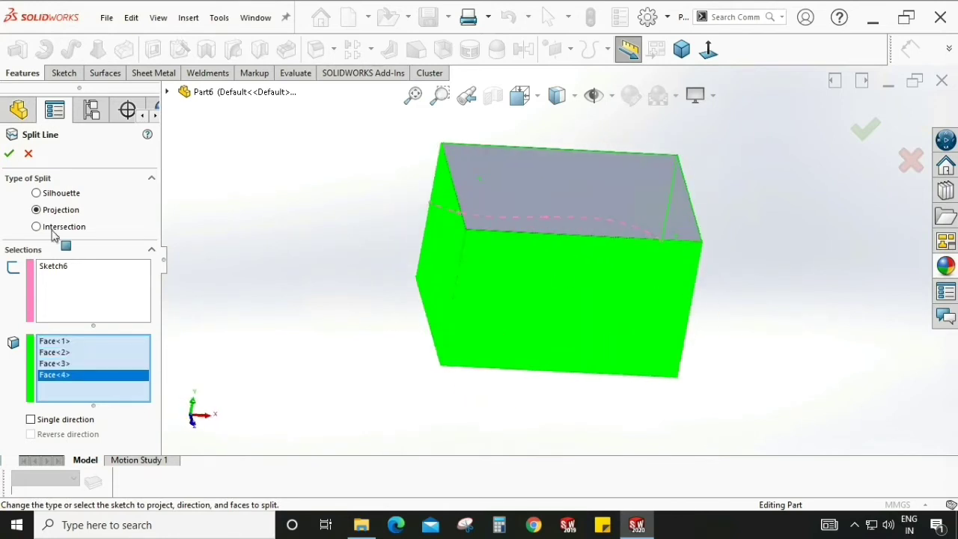
click(9, 153)
Examine the split side faces and the dividing line from several angles around the block.
middle_drag(505, 313, 616, 378)
middle_drag(535, 307, 582, 334)
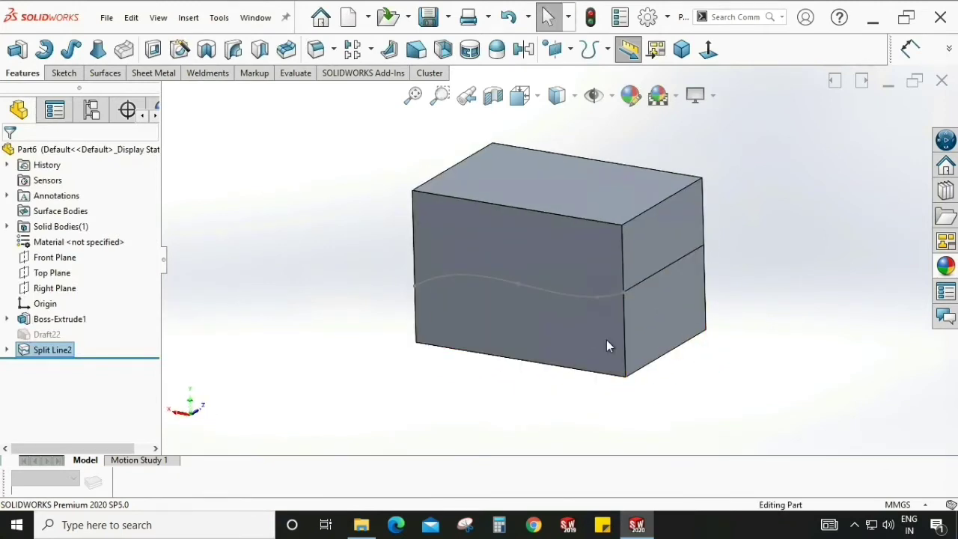
click(670, 322)
middle_drag(670, 322, 576, 296)
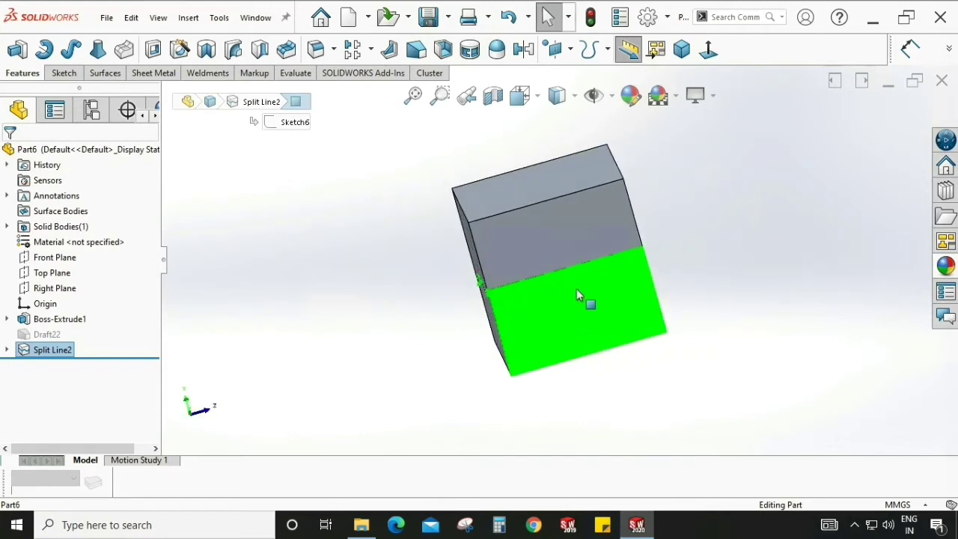
middle_drag(516, 278, 592, 257)
key(Escape)
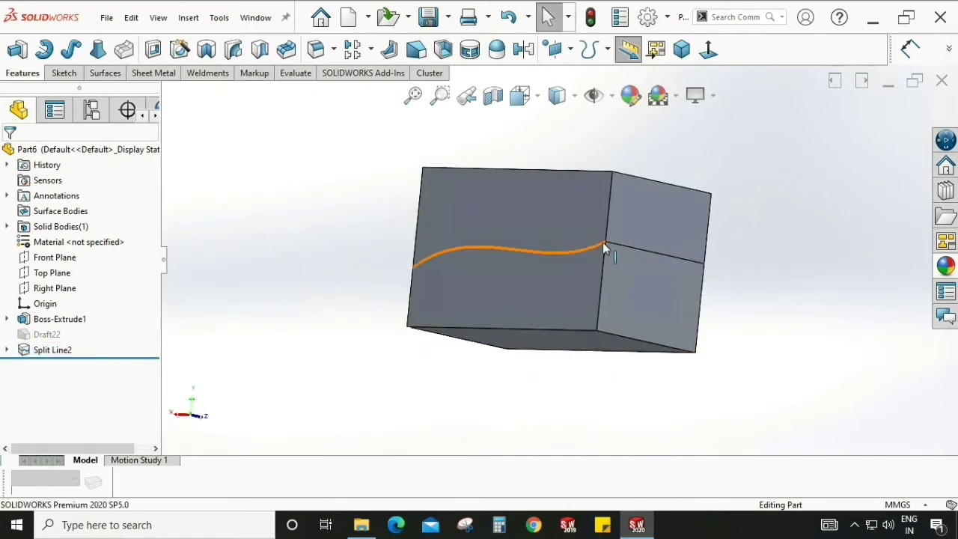
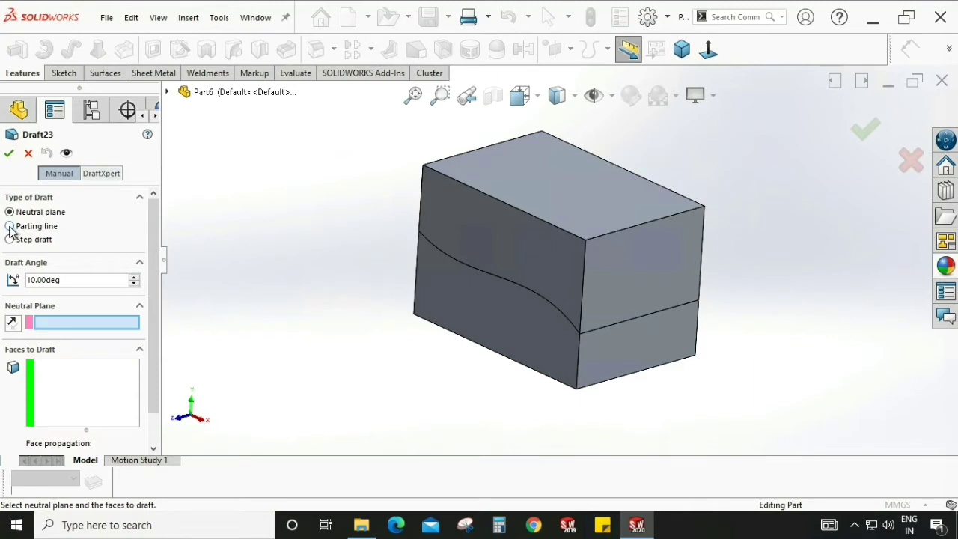
Set the draft type to Parting line and use the block's top face as the direction of pull.
click(10, 228)
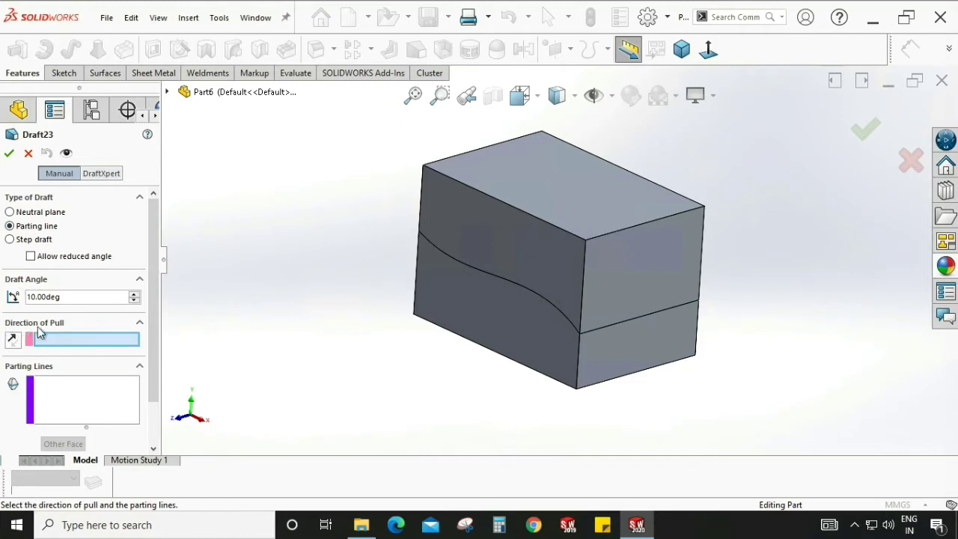
middle_drag(391, 293, 551, 208)
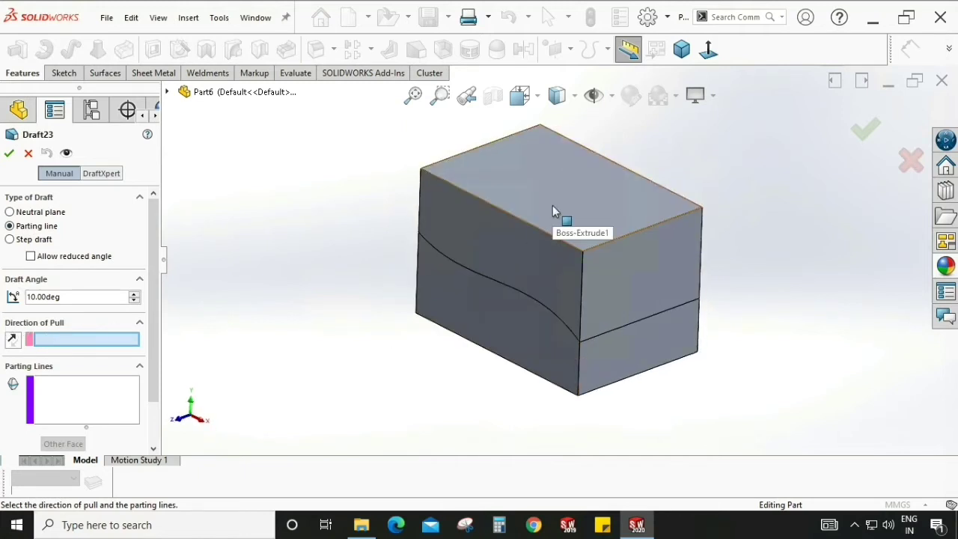
click(552, 211)
Add the four split line edges around the block's sides as the draft's parting lines.
middle_drag(708, 405, 729, 390)
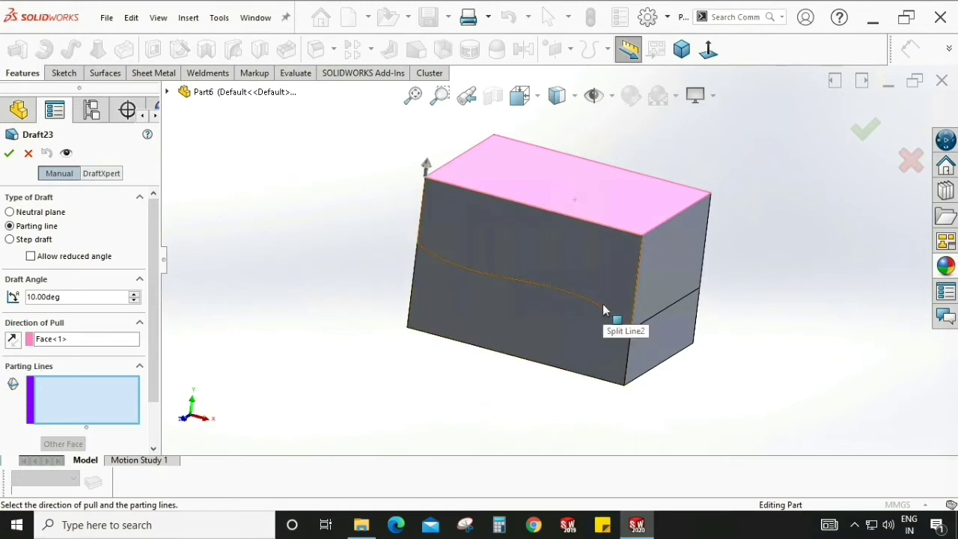
middle_drag(717, 295, 605, 285)
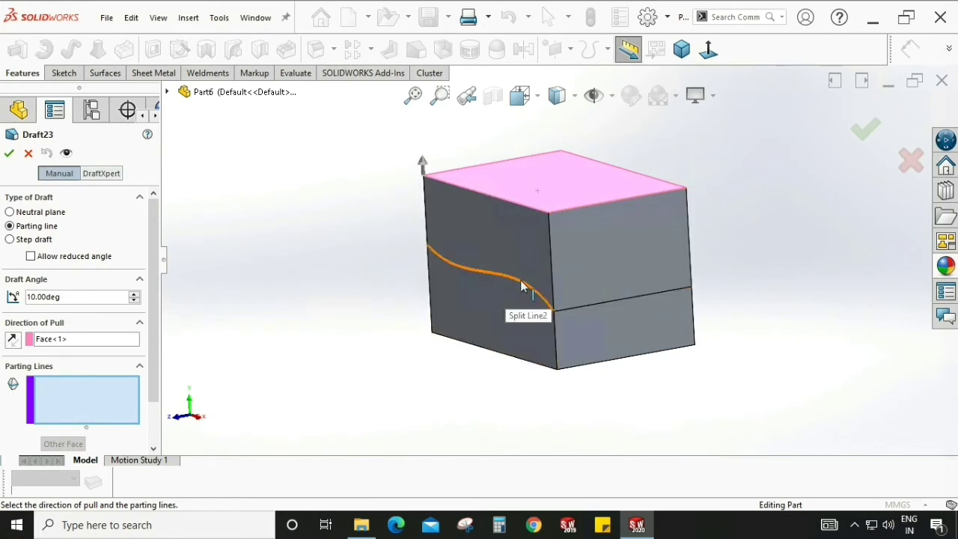
middle_drag(525, 293, 432, 294)
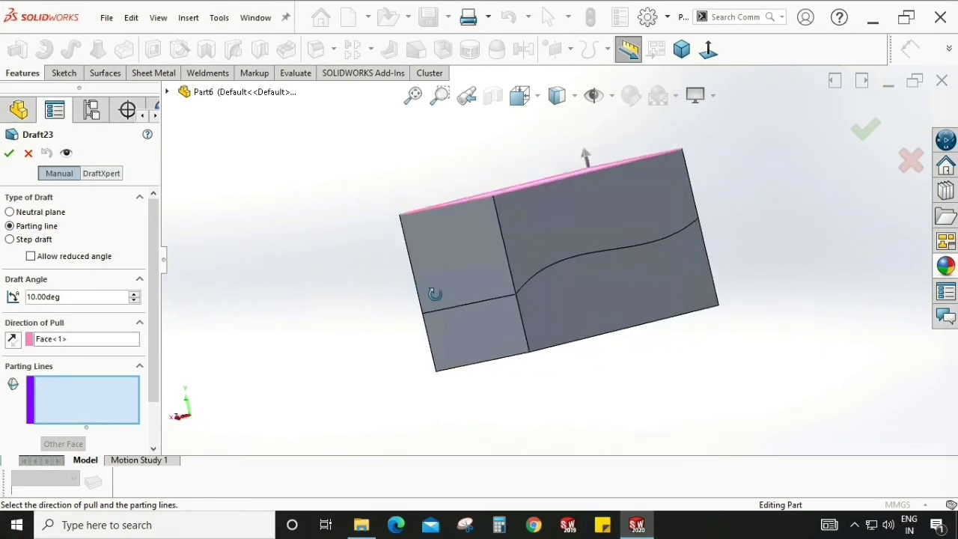
middle_drag(509, 280, 517, 257)
middle_drag(591, 344, 492, 364)
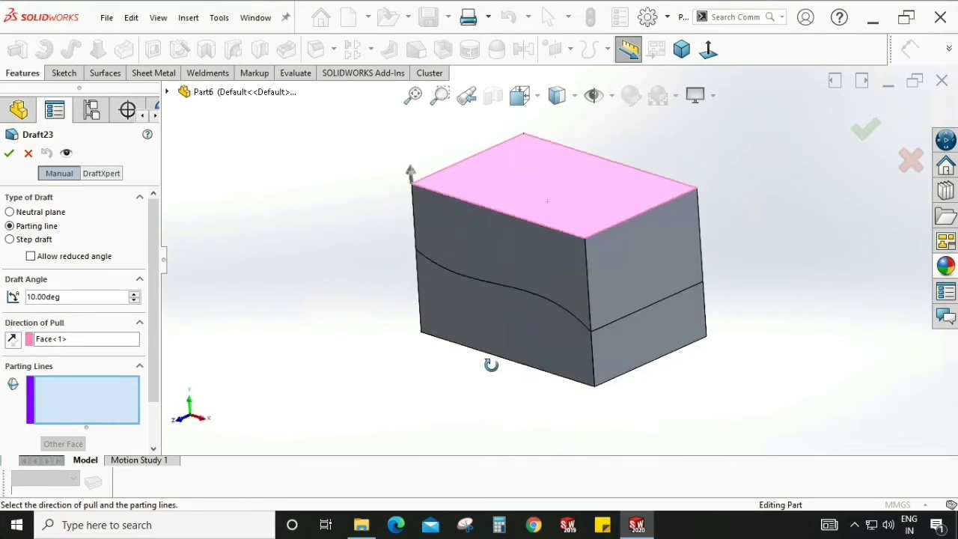
click(531, 297)
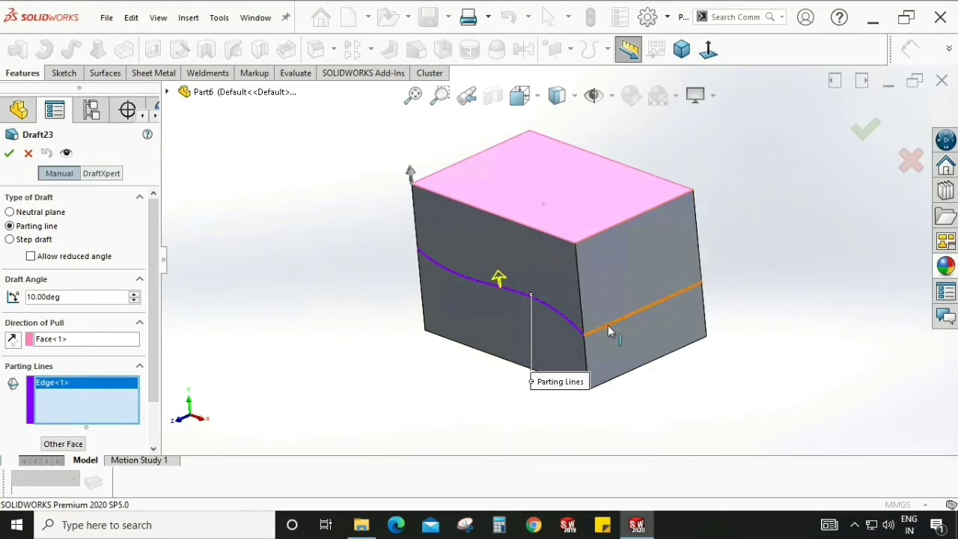
click(609, 332)
middle_drag(608, 331, 740, 304)
click(554, 278)
click(620, 246)
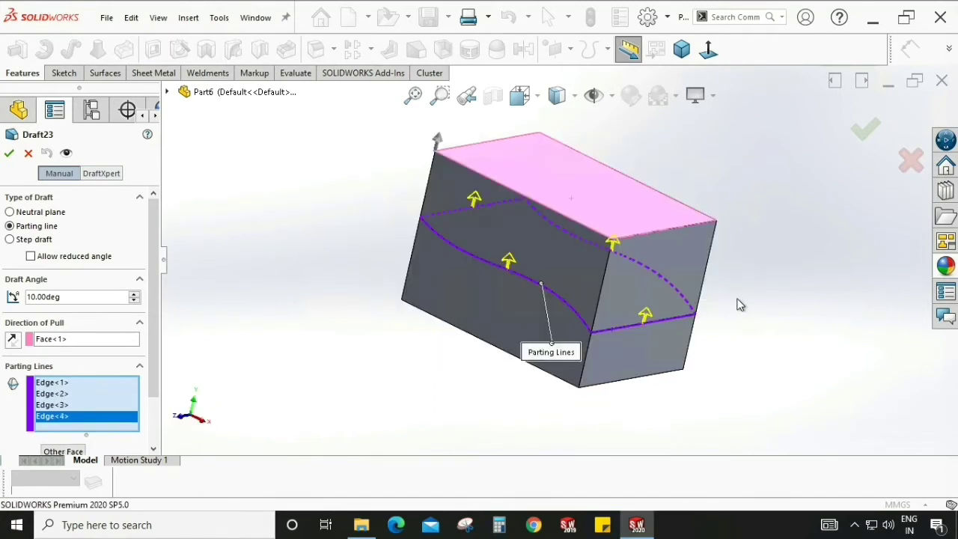
Switch the first two parting line edges to draft their other face.
middle_drag(668, 350, 506, 294)
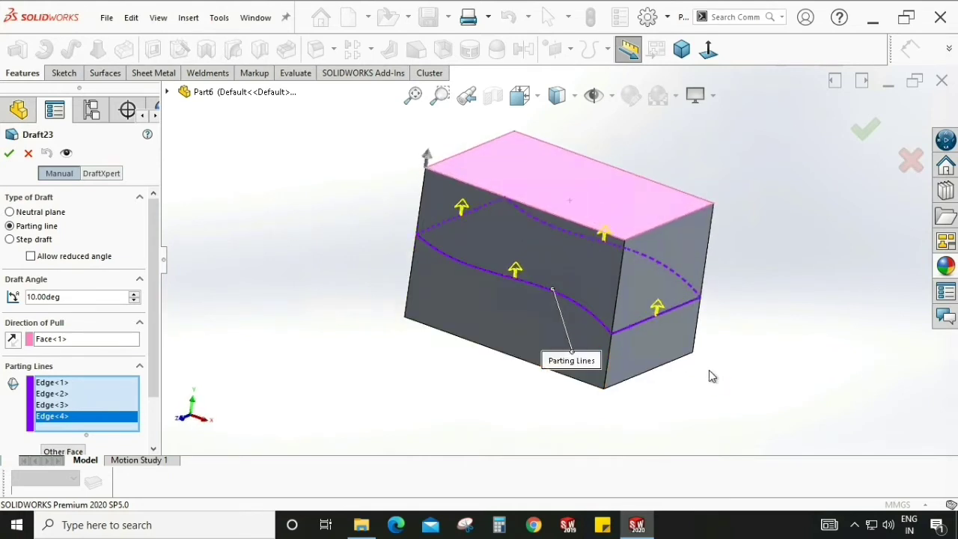
middle_drag(711, 376, 674, 334)
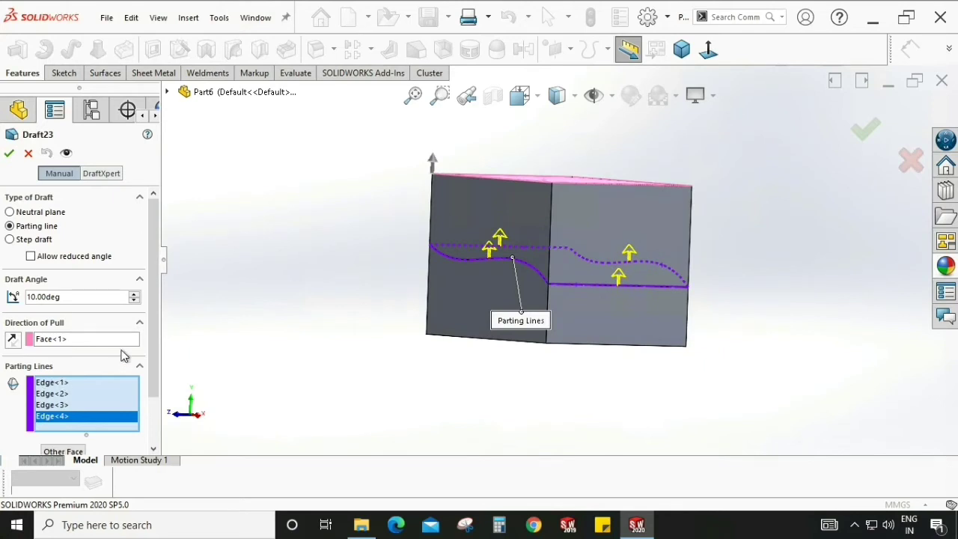
scroll(150, 327, down, 2)
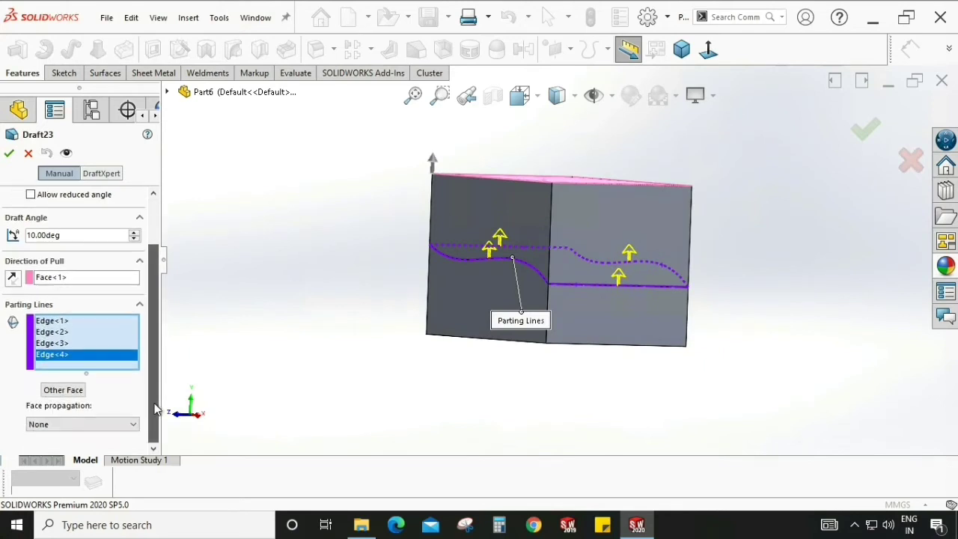
click(50, 322)
click(73, 396)
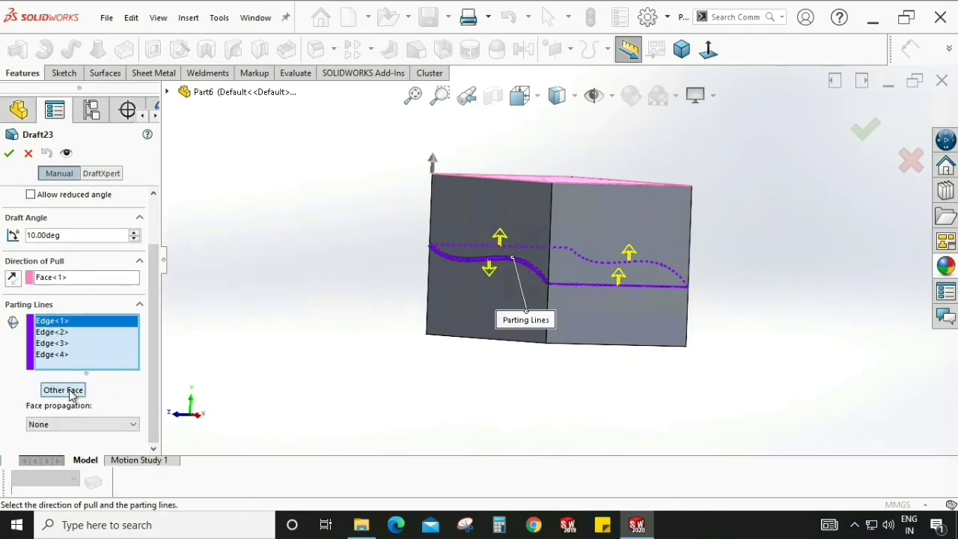
click(63, 334)
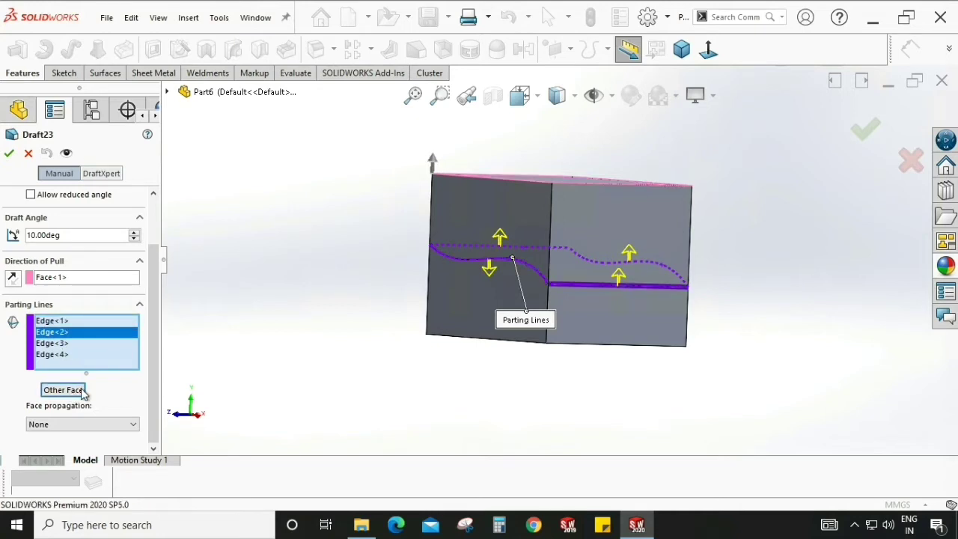
click(75, 390)
middle_drag(439, 368, 497, 281)
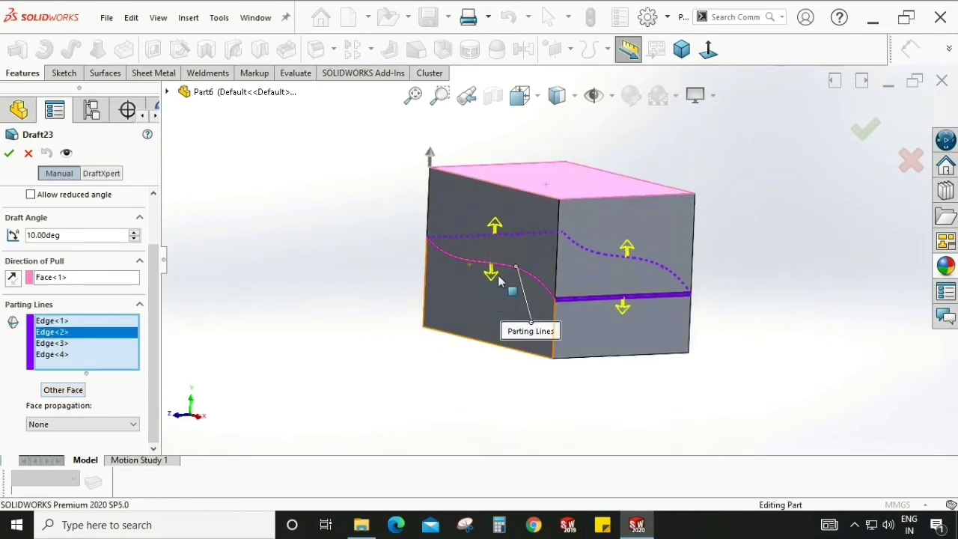
Switch the first two parting line edges back to their original draft faces.
click(54, 321)
click(73, 394)
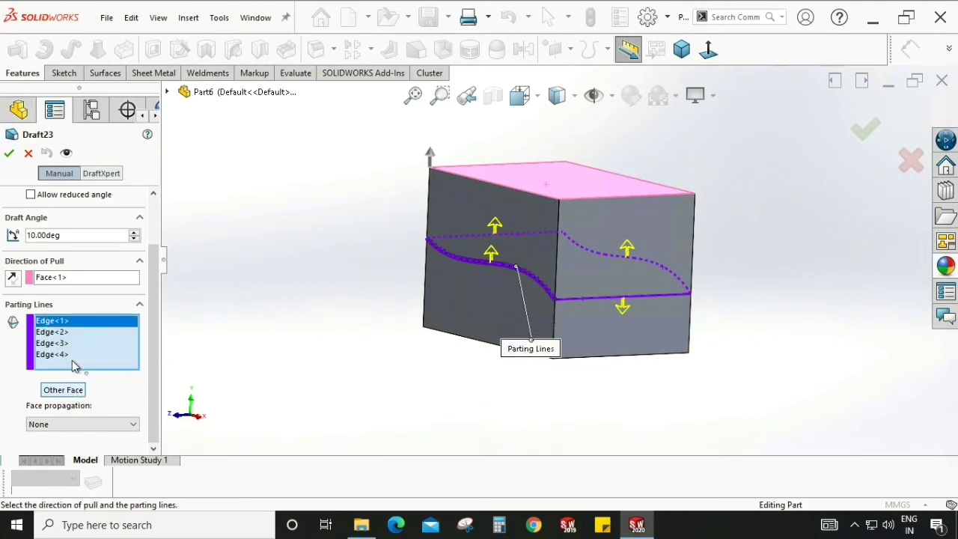
click(54, 332)
click(63, 390)
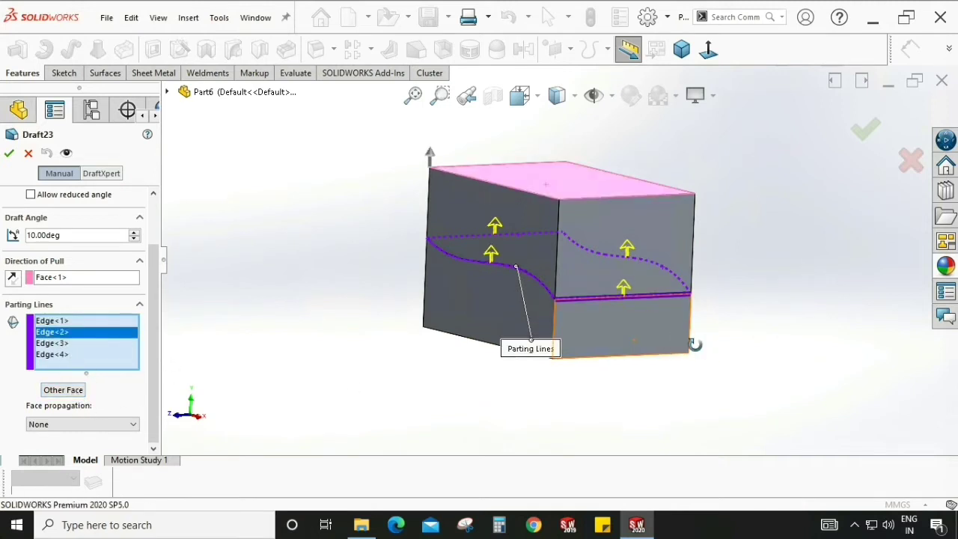
Reverse the direction of pull and apply the parting line draft to the block.
middle_drag(667, 352, 727, 374)
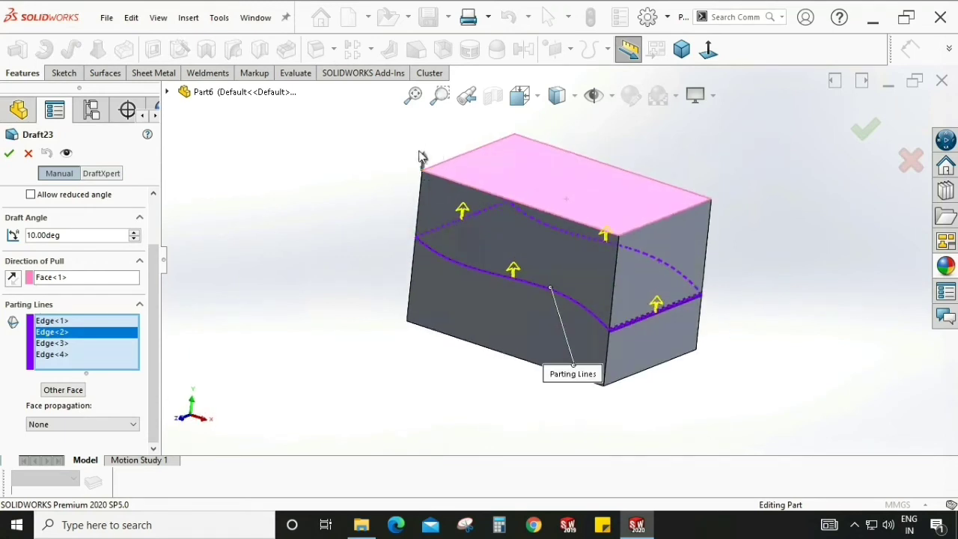
click(11, 280)
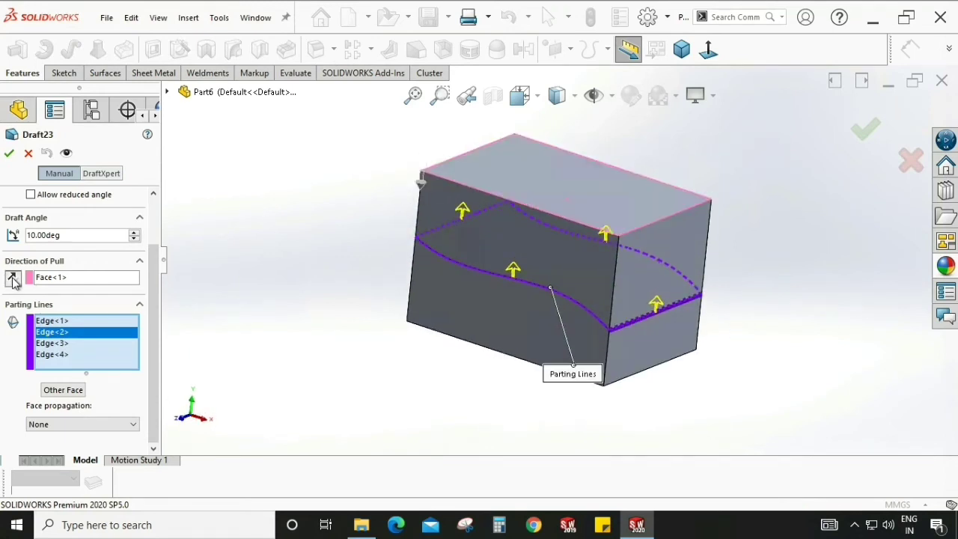
click(14, 281)
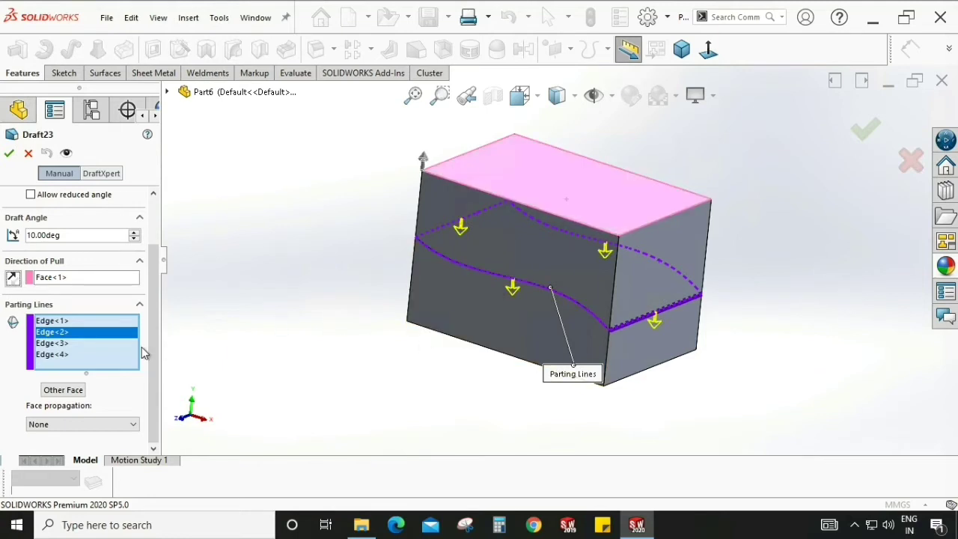
click(13, 278)
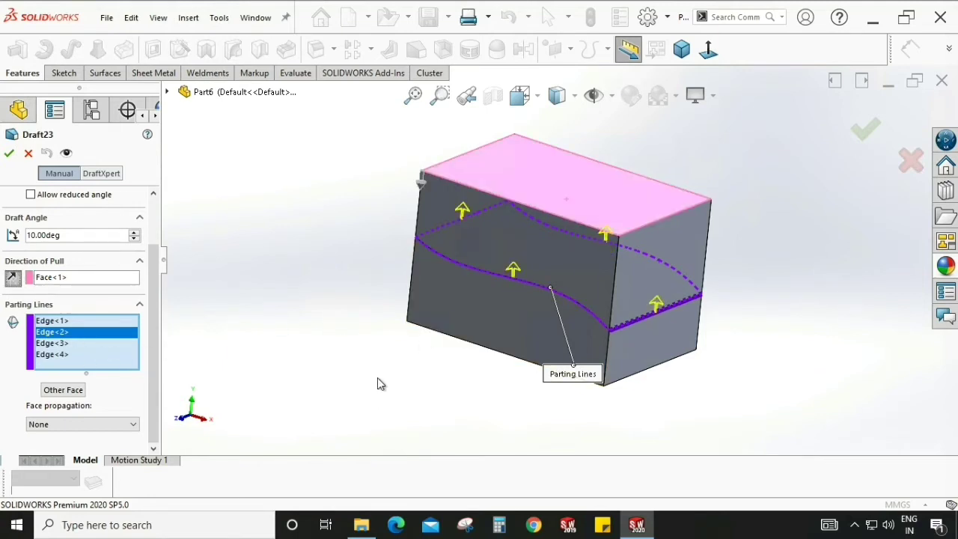
click(10, 153)
middle_drag(777, 393, 549, 305)
Reopen the parting line draft for editing and reverse its direction of pull.
click(46, 366)
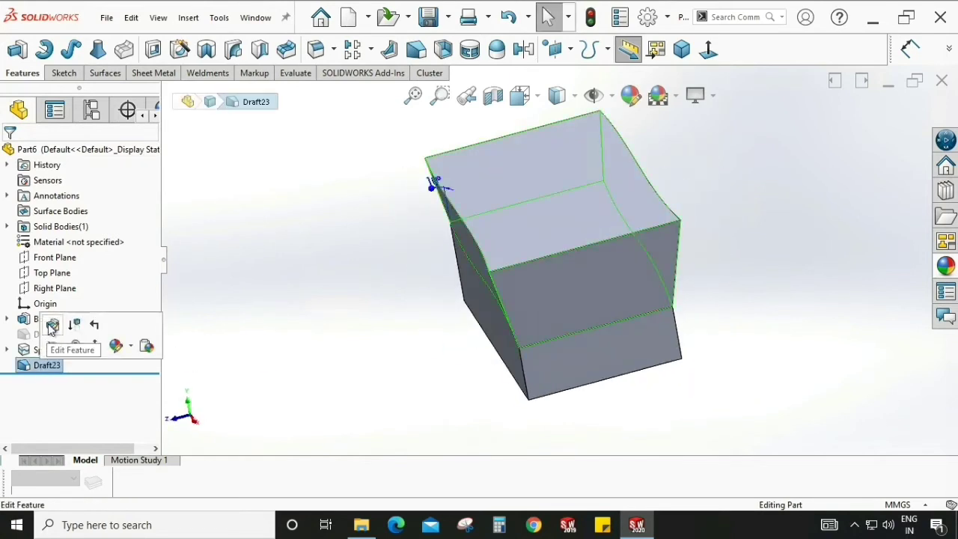
click(51, 326)
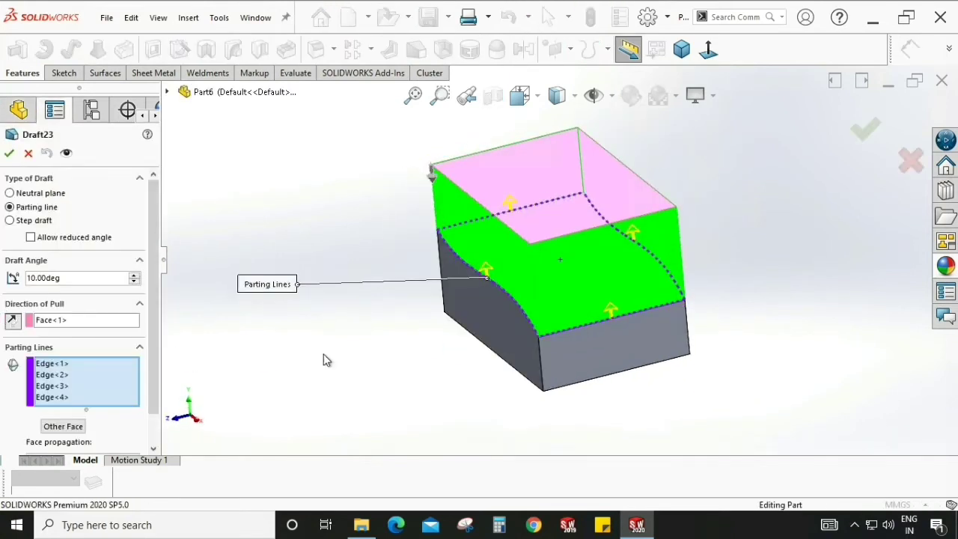
middle_drag(324, 361, 146, 243)
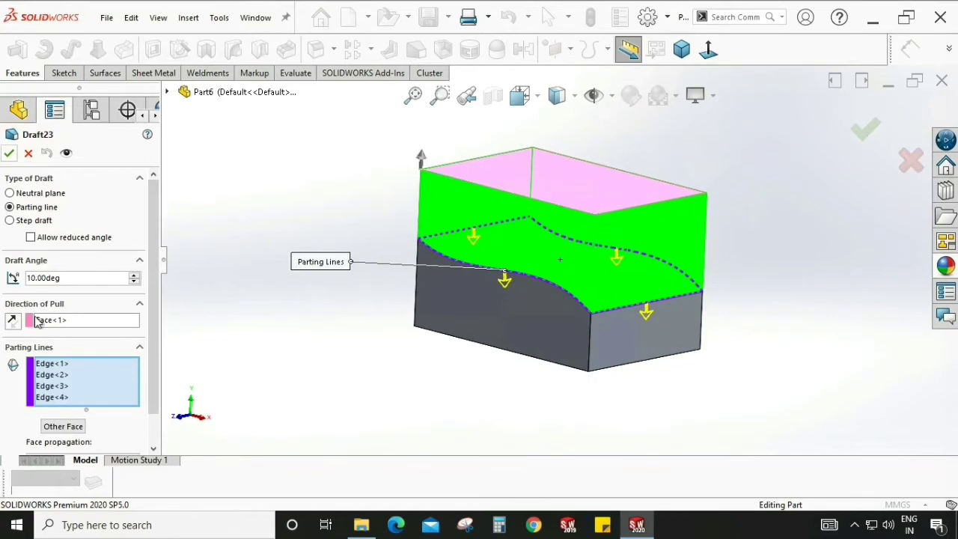
Switch each of the four parting line edges to draft its other face and apply the edited draft.
click(47, 366)
click(73, 427)
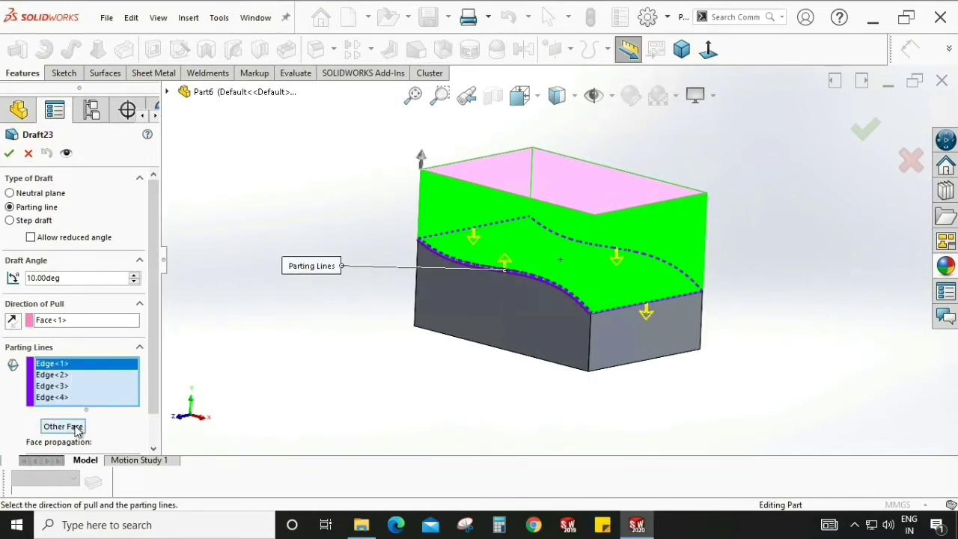
click(52, 375)
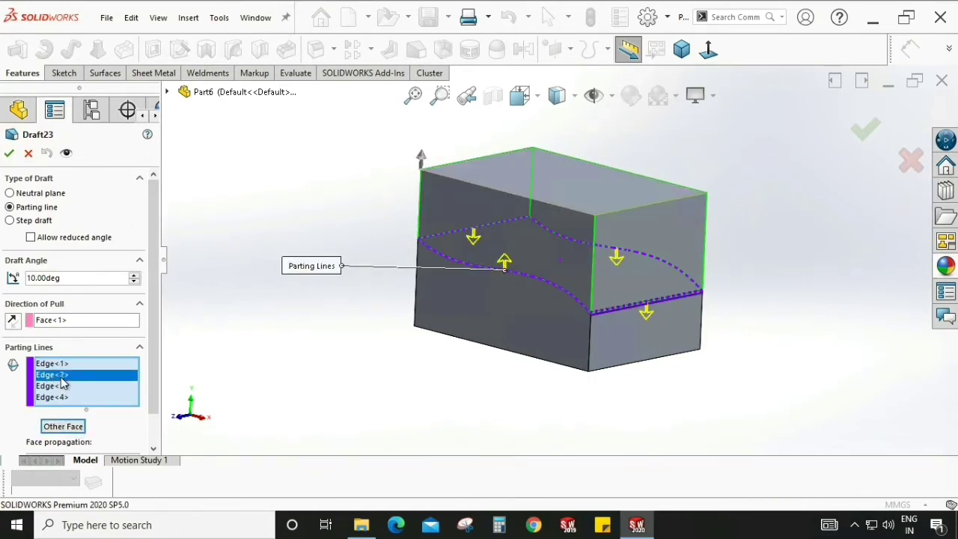
click(68, 429)
mouse_move(554, 352)
middle_down()
mouse_move(614, 381)
mouse_move(569, 359)
middle_up()
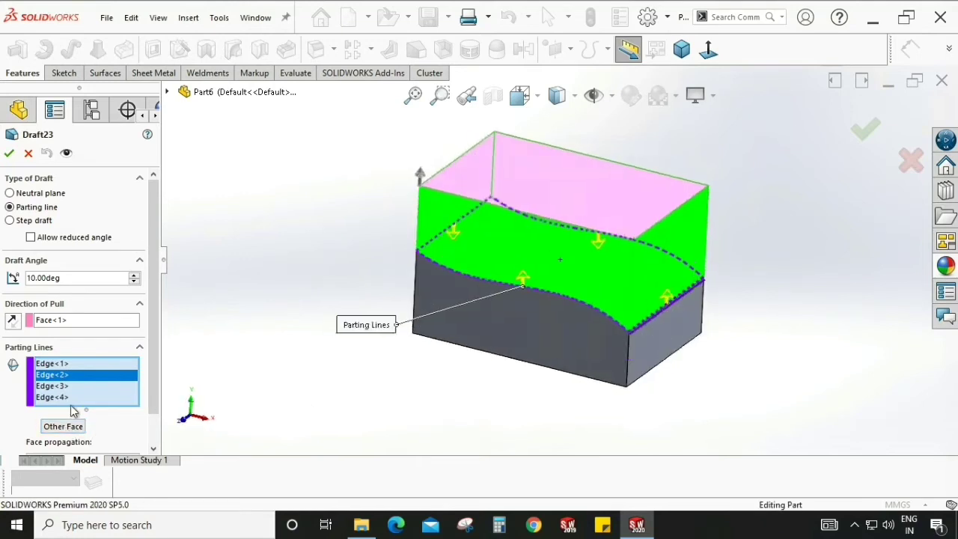
click(52, 386)
click(63, 426)
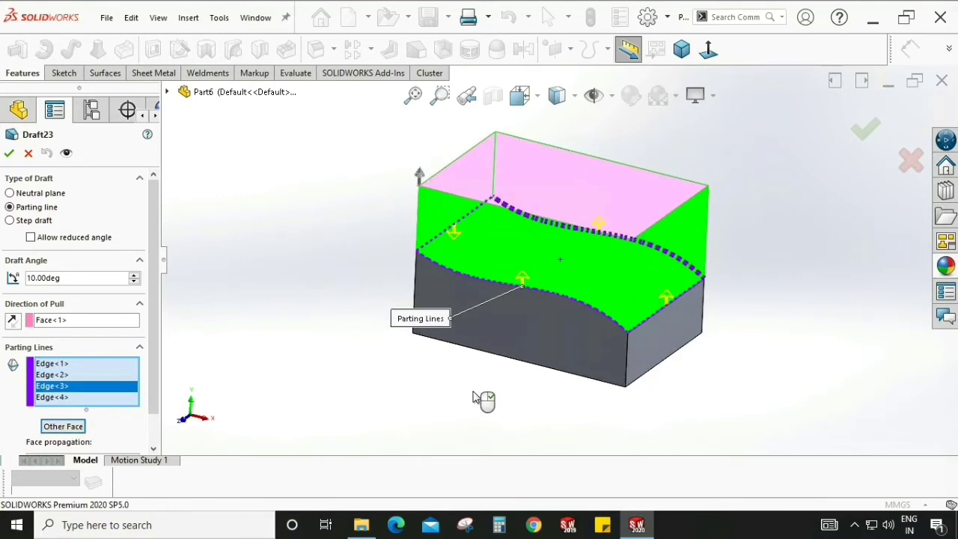
middle_drag(463, 371, 404, 372)
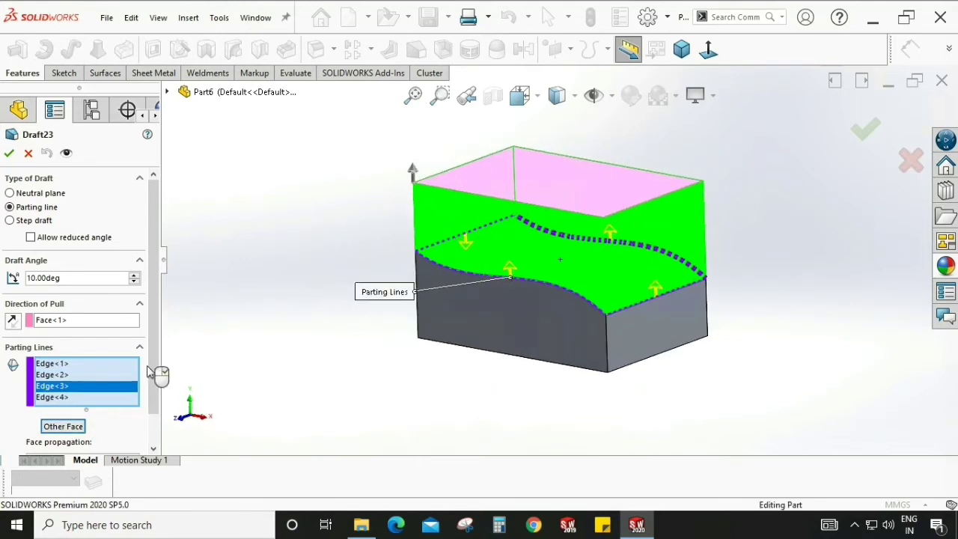
click(61, 397)
click(66, 427)
middle_drag(421, 402, 456, 402)
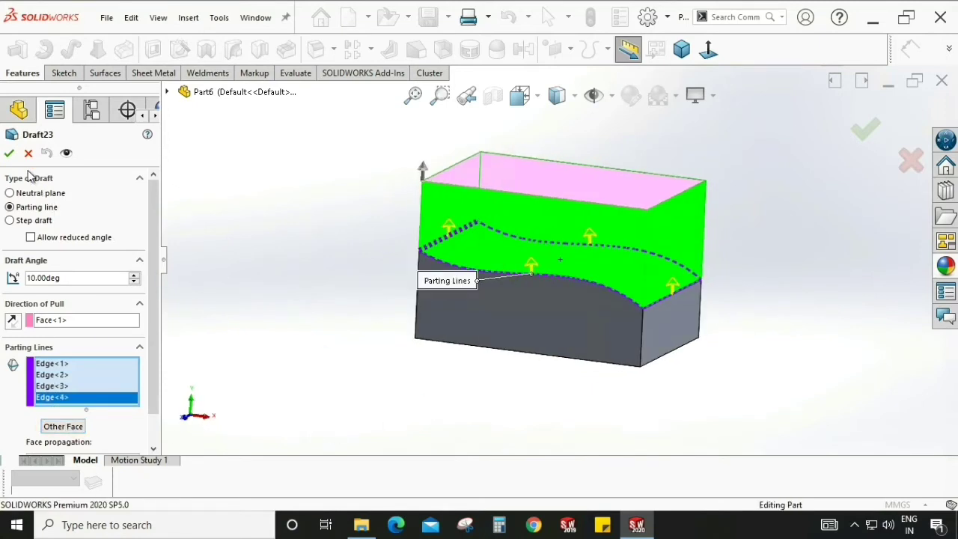
click(9, 153)
Examine the block's faces above and below the wavy split line from all sides.
middle_drag(677, 188, 464, 400)
mouse_move(514, 321)
middle_down()
mouse_move(501, 355)
mouse_move(550, 334)
middle_up()
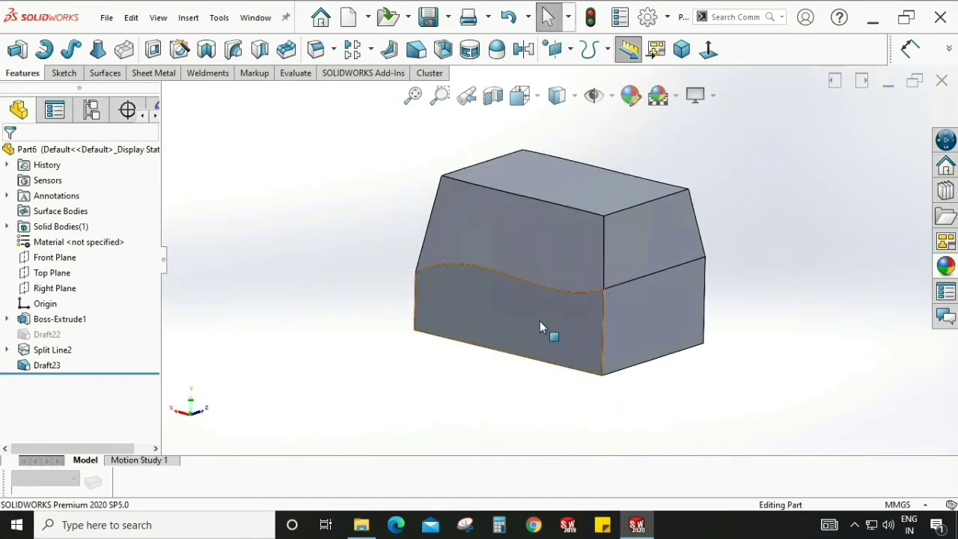
click(549, 334)
middle_drag(634, 358, 552, 293)
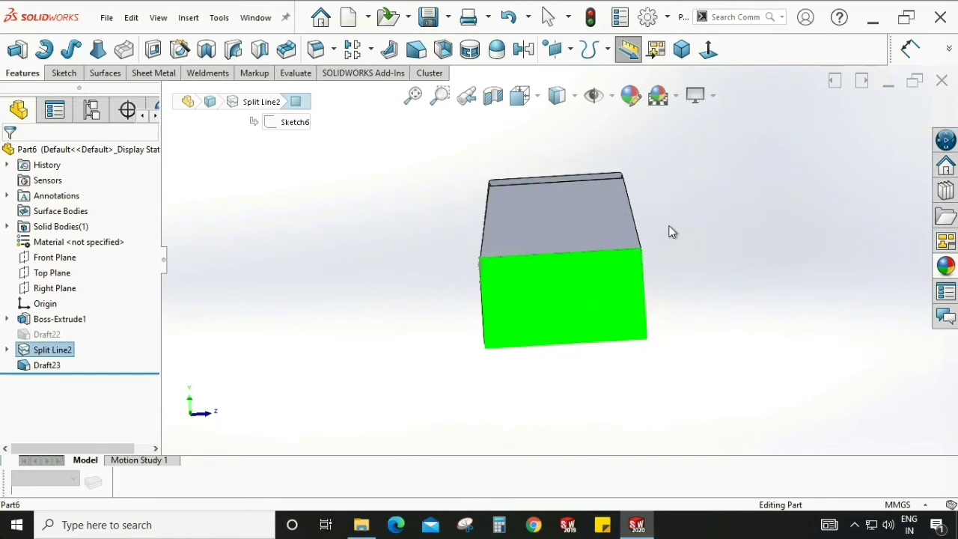
click(654, 302)
middle_drag(654, 302, 423, 188)
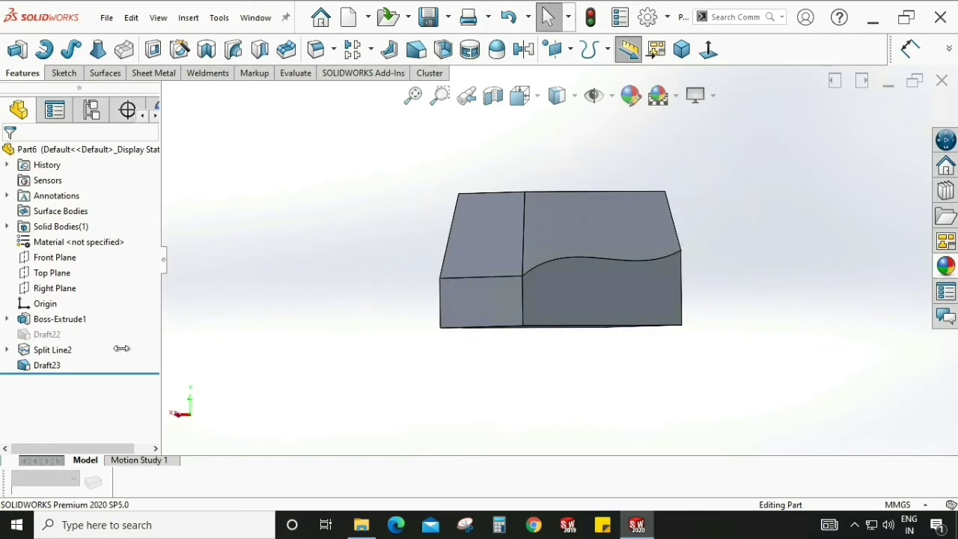
click(47, 366)
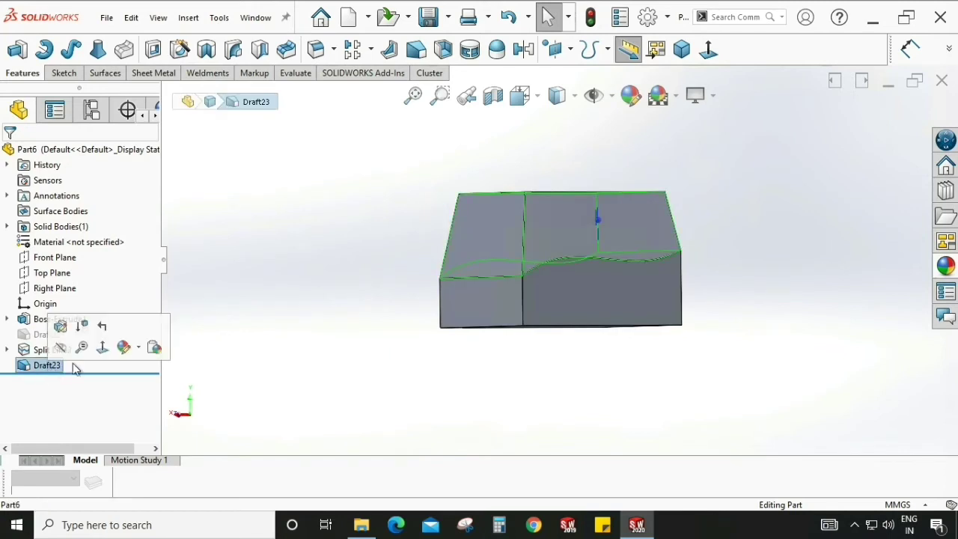
click(300, 211)
Start a new parting line draft at 5 degrees with the block's bottom face as the direction of pull.
click(417, 50)
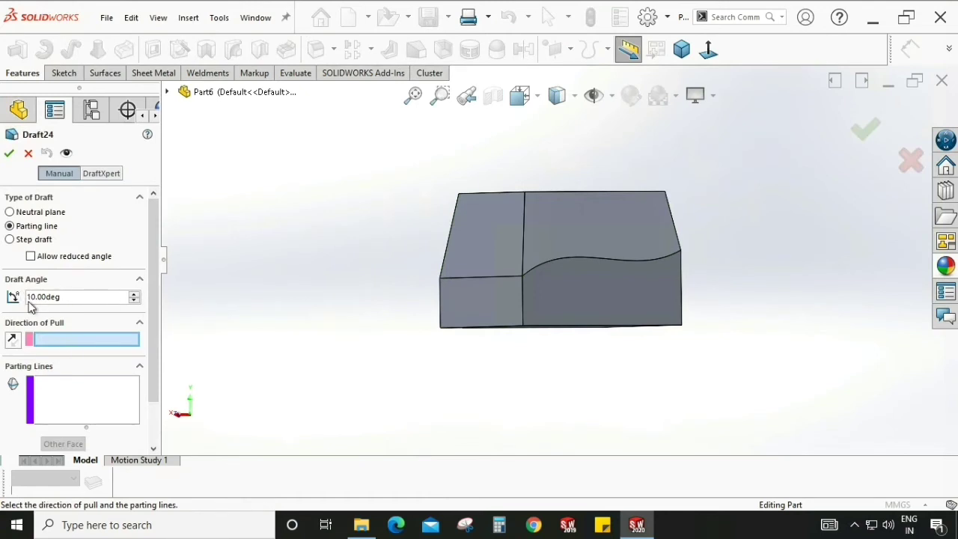
text(5)
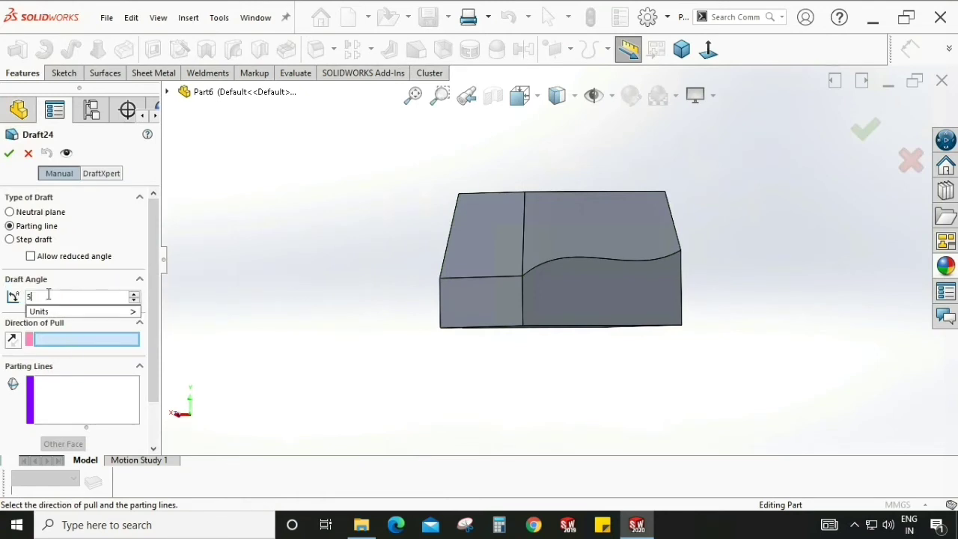
click(293, 361)
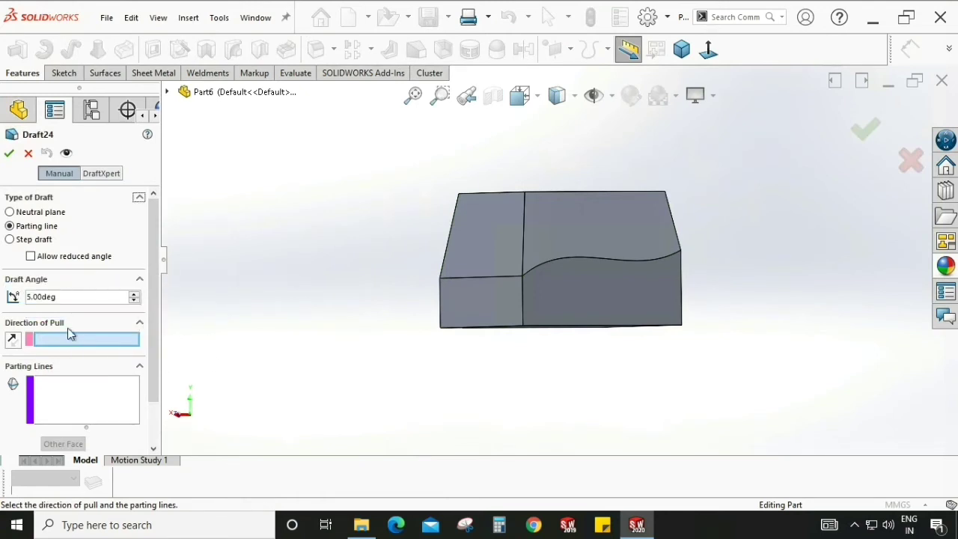
middle_drag(628, 386, 569, 308)
click(569, 309)
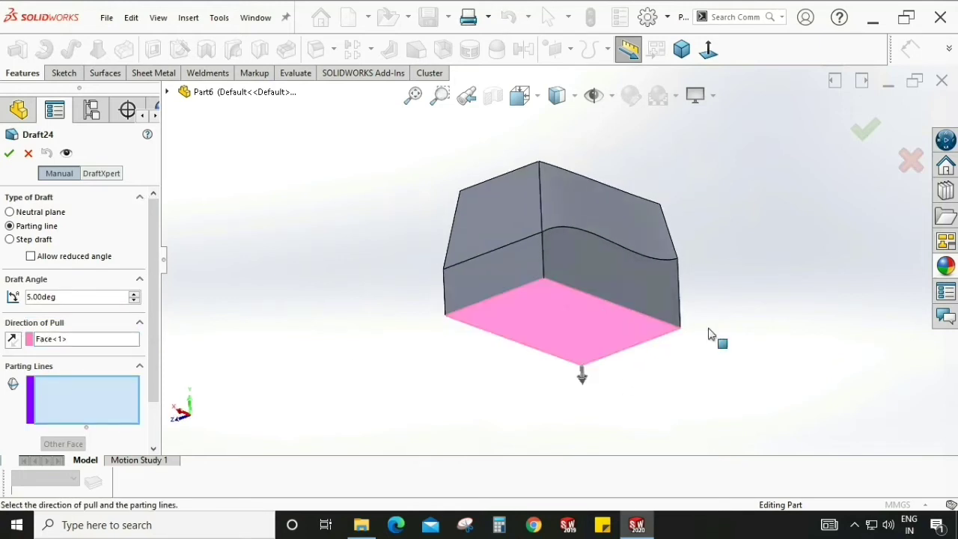
middle_drag(740, 372, 732, 382)
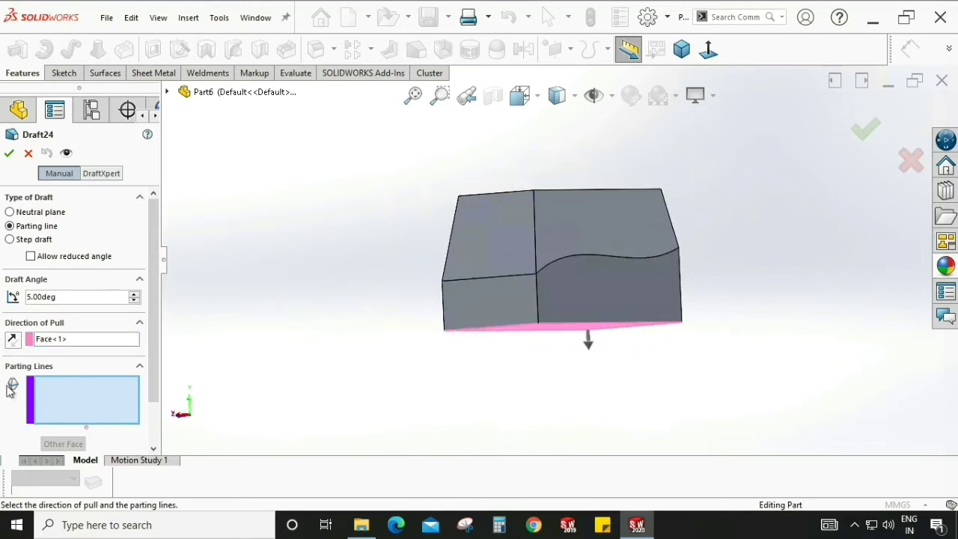
Add the four split line edges around the block as parting lines and apply the second draft.
click(561, 260)
click(509, 280)
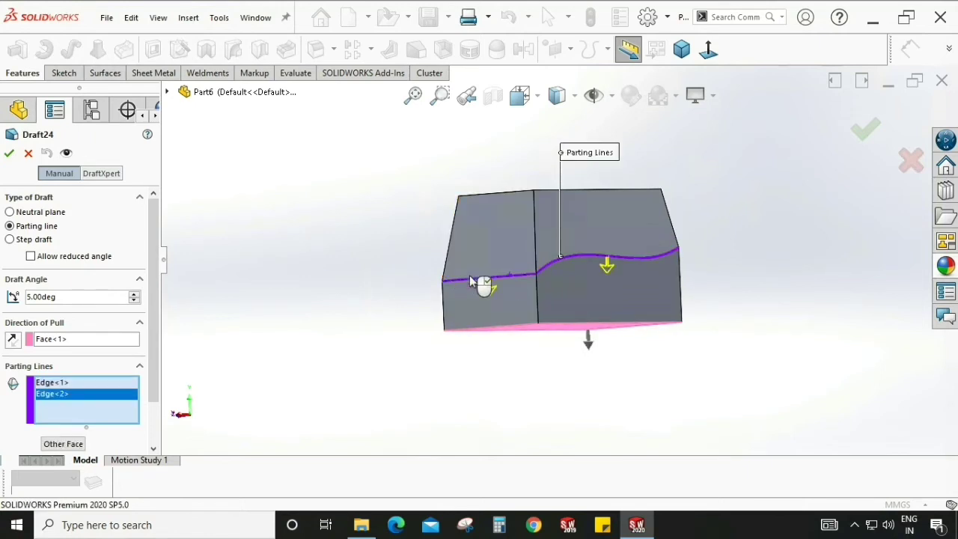
middle_drag(484, 280, 507, 272)
click(487, 258)
click(506, 256)
middle_drag(724, 376, 545, 299)
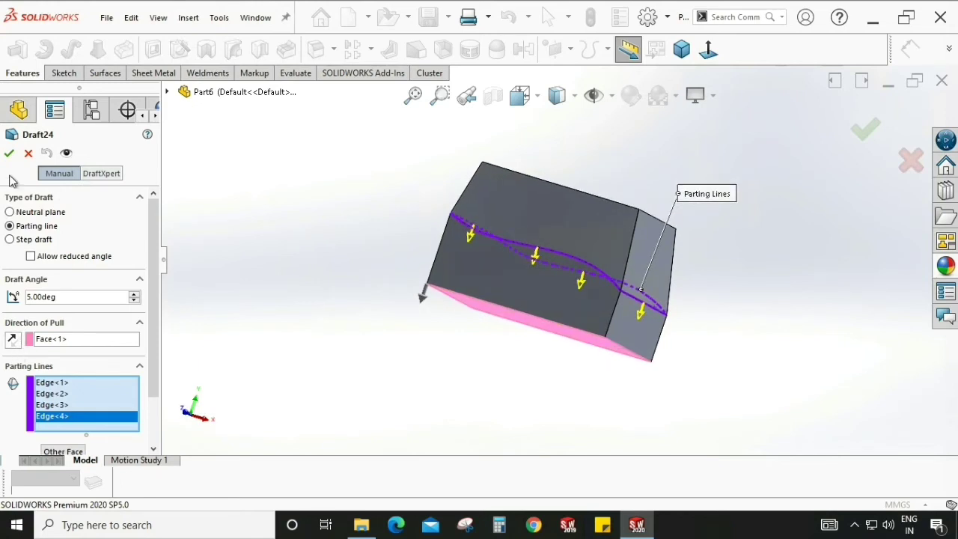
click(9, 154)
Run a Draft Analysis on the block with its top face as the pull direction.
mouse_move(421, 385)
middle_down()
mouse_move(547, 312)
mouse_move(663, 325)
mouse_move(669, 300)
mouse_move(590, 332)
mouse_move(535, 370)
mouse_move(632, 280)
mouse_move(526, 265)
mouse_move(703, 314)
mouse_move(687, 332)
mouse_move(578, 271)
middle_up()
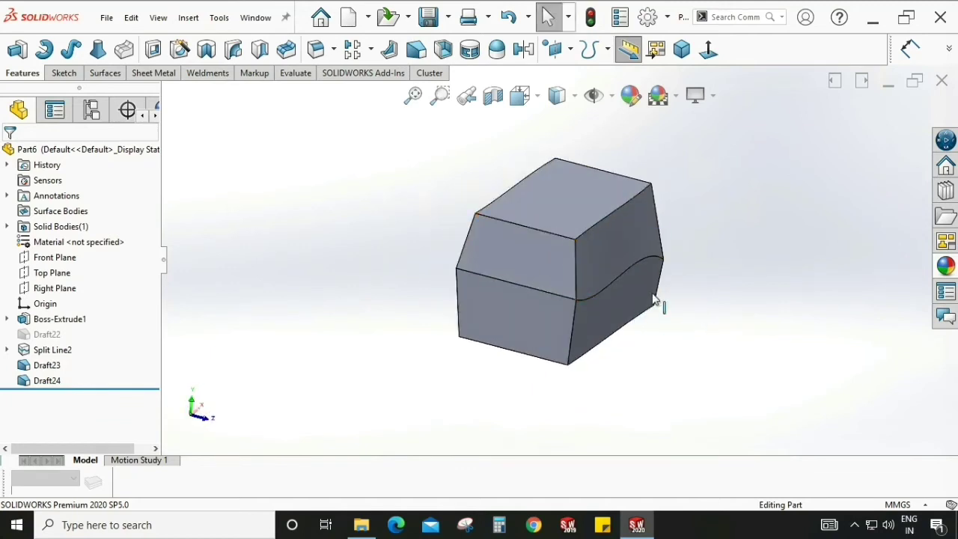
mouse_move(654, 300)
middle_down()
mouse_move(573, 252)
mouse_move(431, 303)
mouse_move(505, 304)
mouse_move(579, 322)
mouse_move(530, 349)
middle_up()
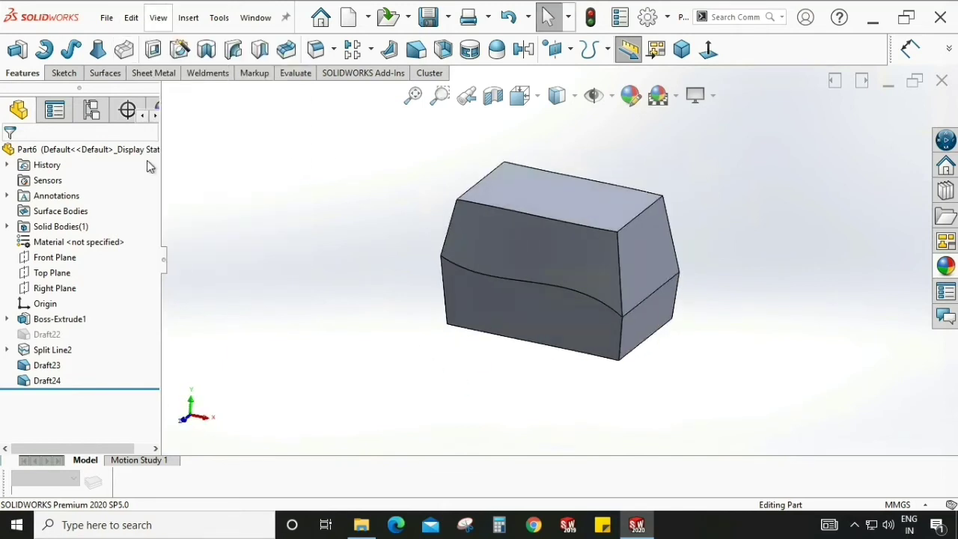
click(131, 17)
mouse_move(159, 27)
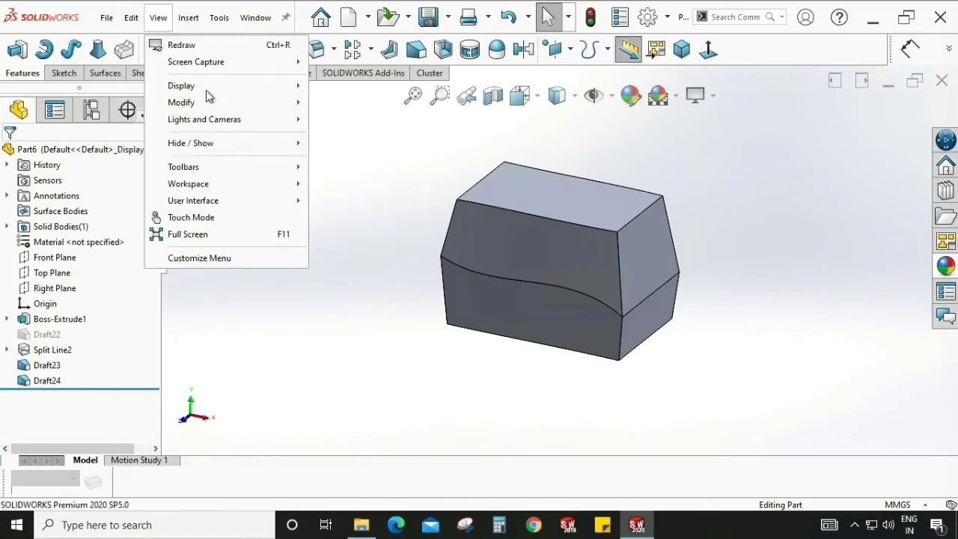
mouse_move(218, 92)
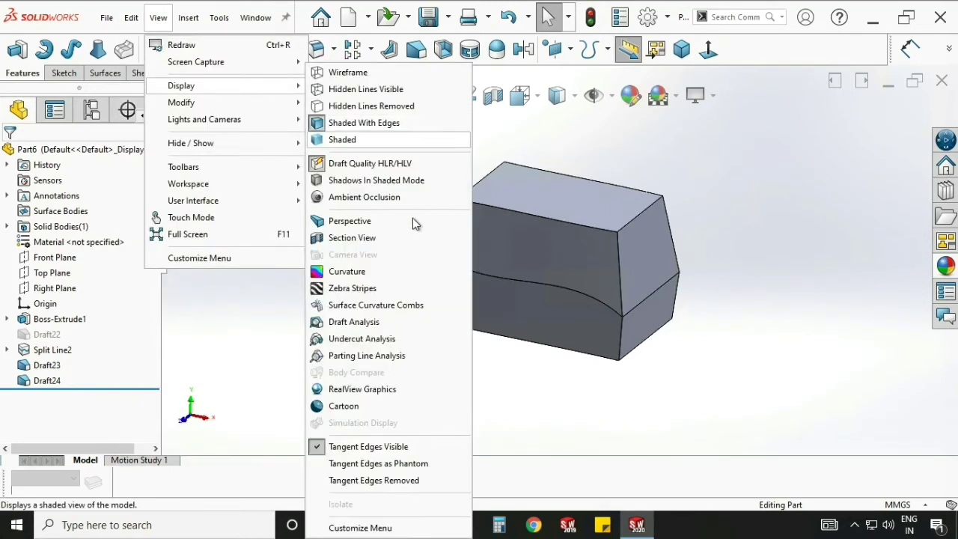
click(367, 324)
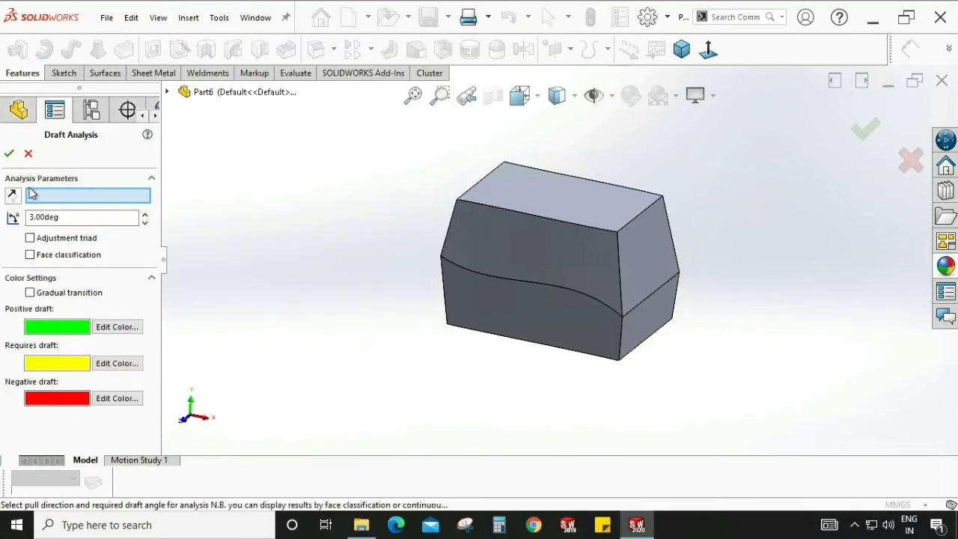
click(551, 200)
click(9, 154)
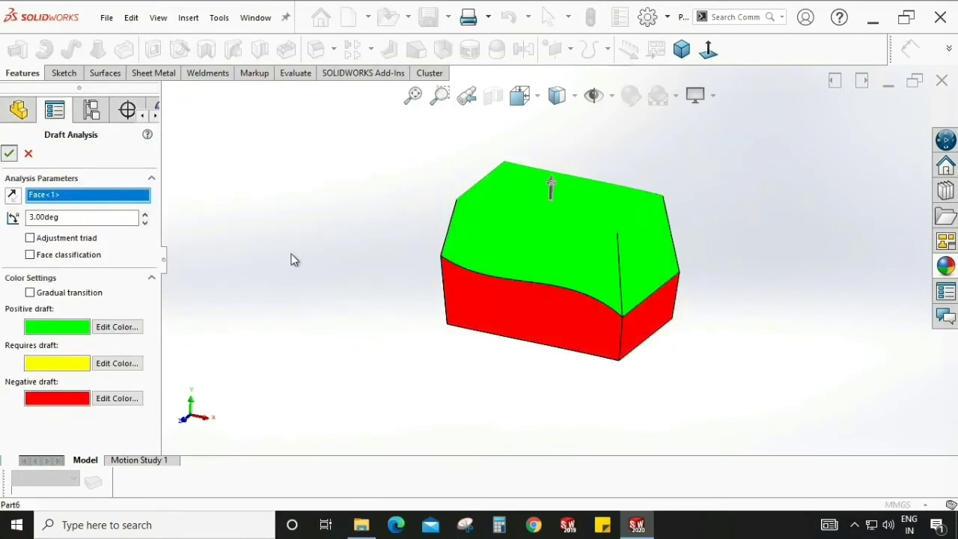
Examine the draft analysis colours and draft angles on the faces above and below the split line.
middle_drag(466, 303, 798, 294)
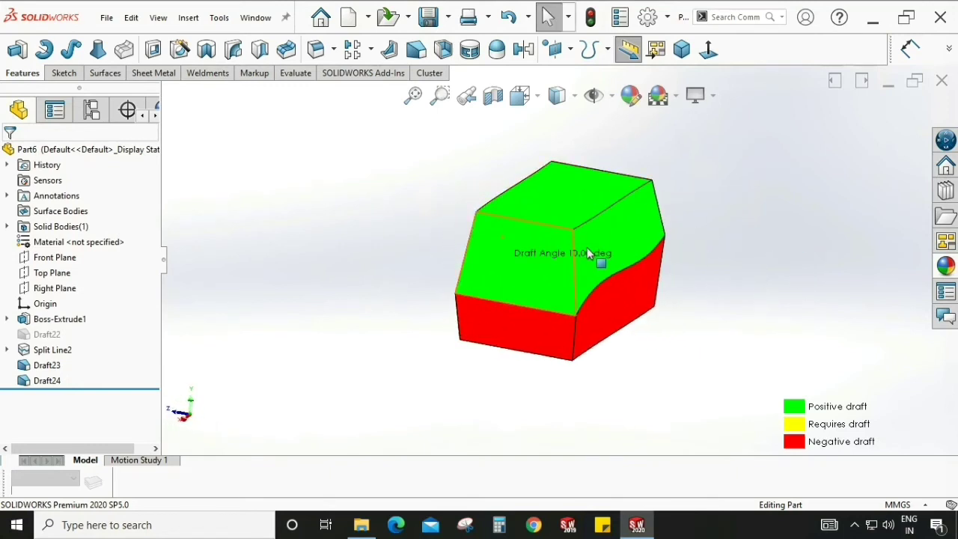
middle_drag(587, 247, 509, 196)
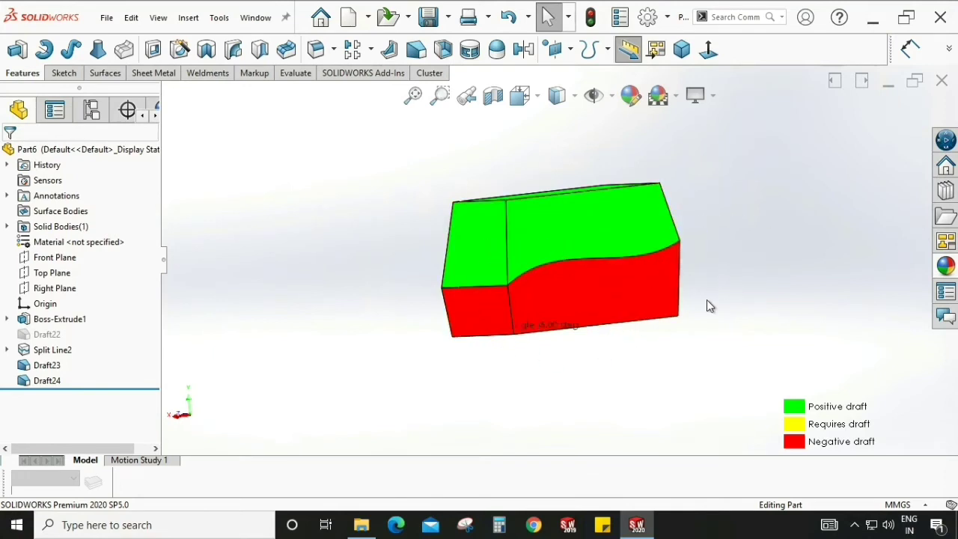
mouse_move(547, 299)
middle_down()
mouse_move(524, 278)
mouse_move(546, 280)
mouse_move(500, 303)
mouse_move(590, 299)
mouse_move(659, 315)
mouse_move(536, 286)
mouse_move(466, 302)
middle_up()
mouse_move(727, 267)
middle_down()
mouse_move(567, 262)
mouse_move(584, 237)
mouse_move(711, 259)
middle_up()
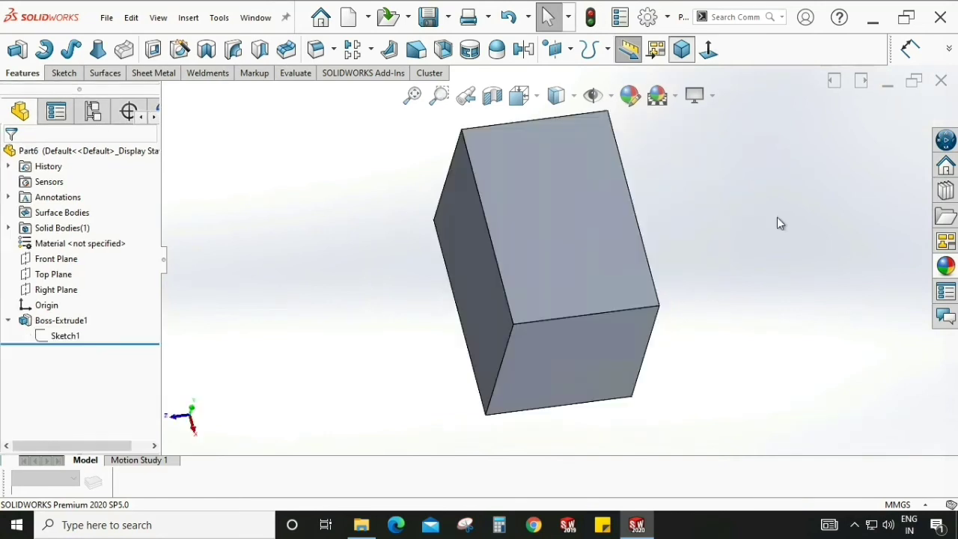
Show the plain undrafted block in isometric view and start a Draft of the Step draft type.
key(ctrl+7)
scroll(522, 300, up, 2)
middle_drag(504, 315, 710, 298)
click(682, 51)
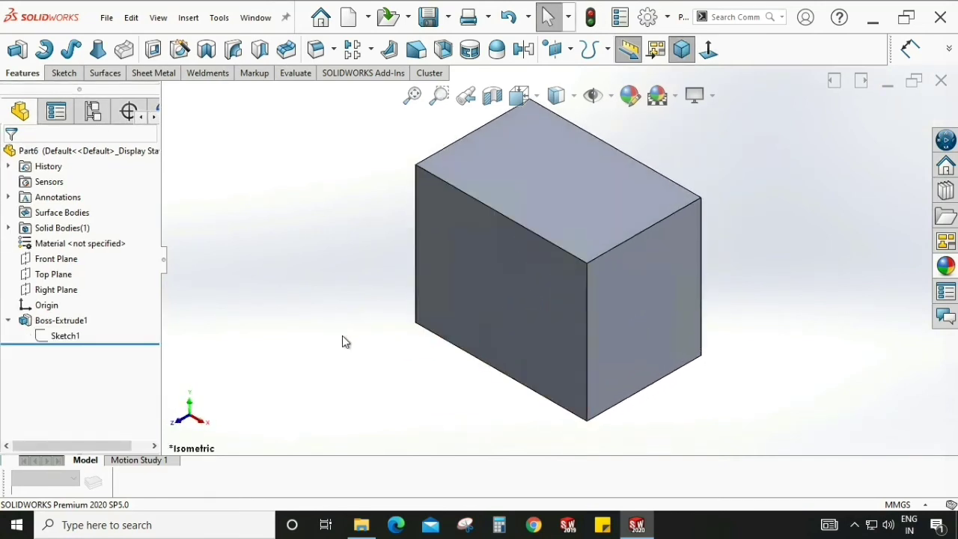
click(418, 51)
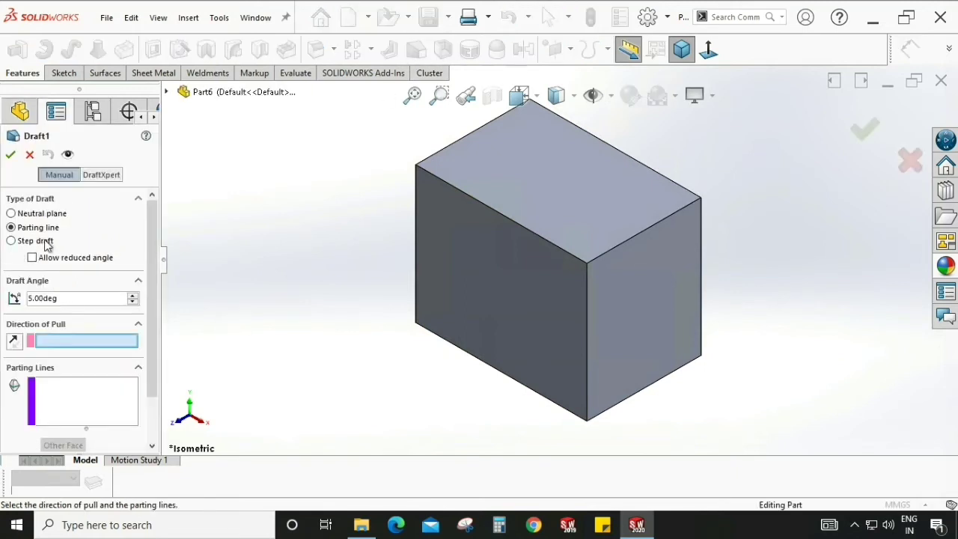
click(11, 241)
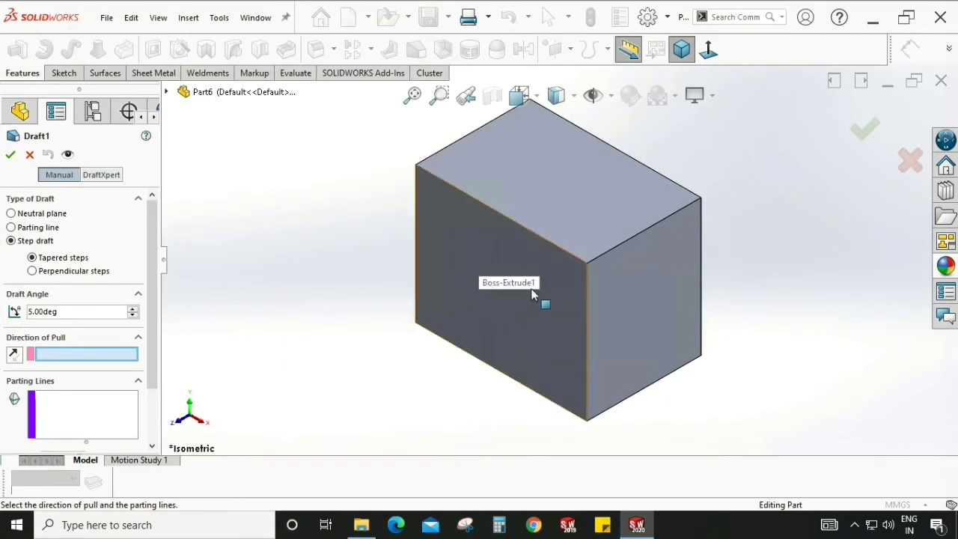
middle_drag(595, 340, 476, 290)
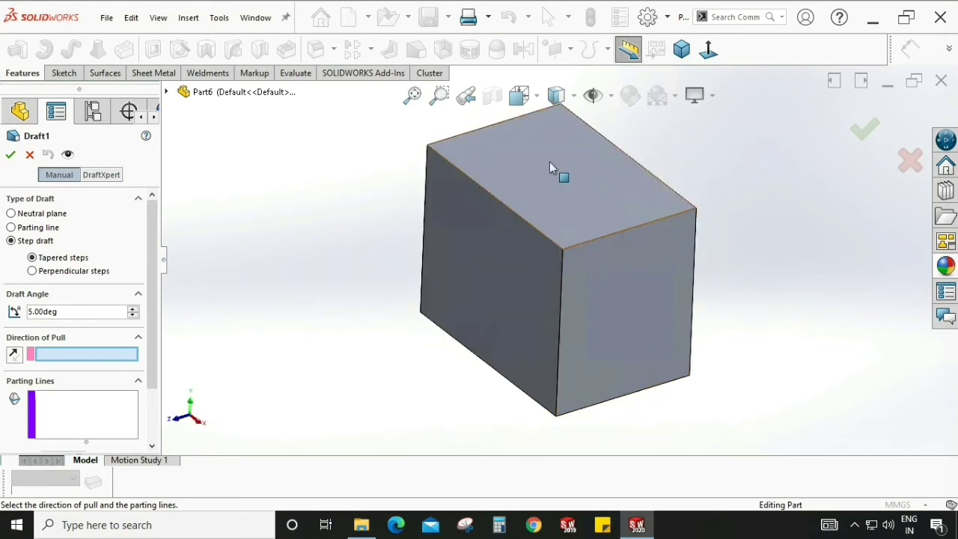
middle_drag(549, 163, 483, 279)
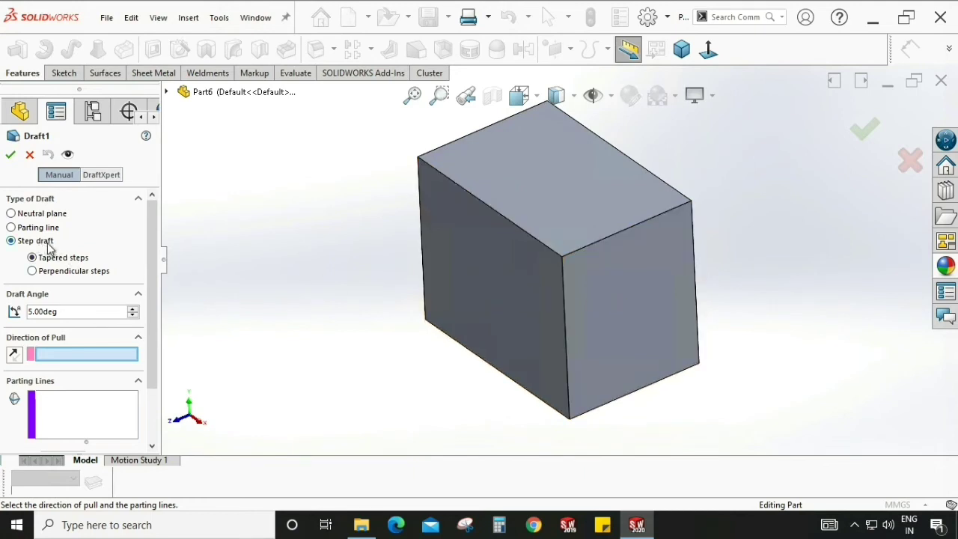
middle_drag(427, 333, 417, 353)
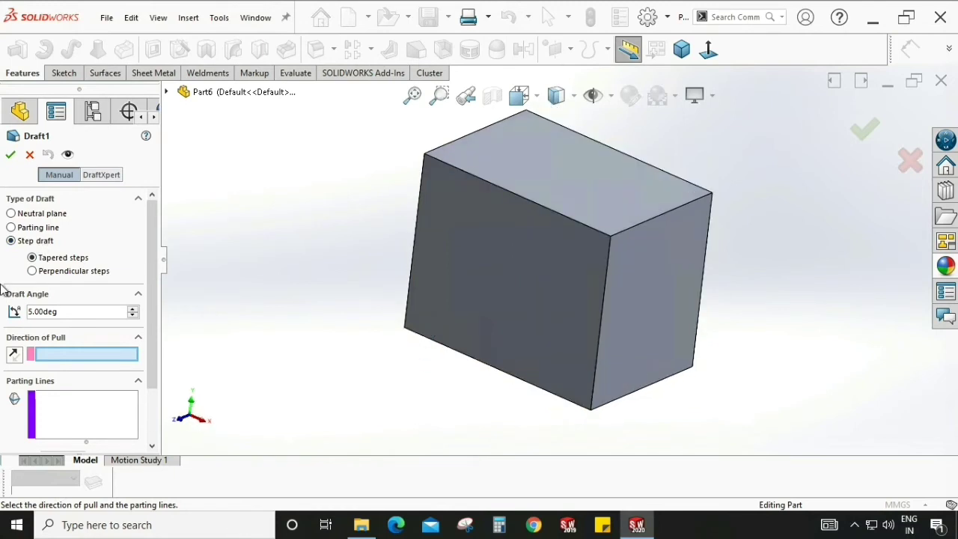
click(500, 285)
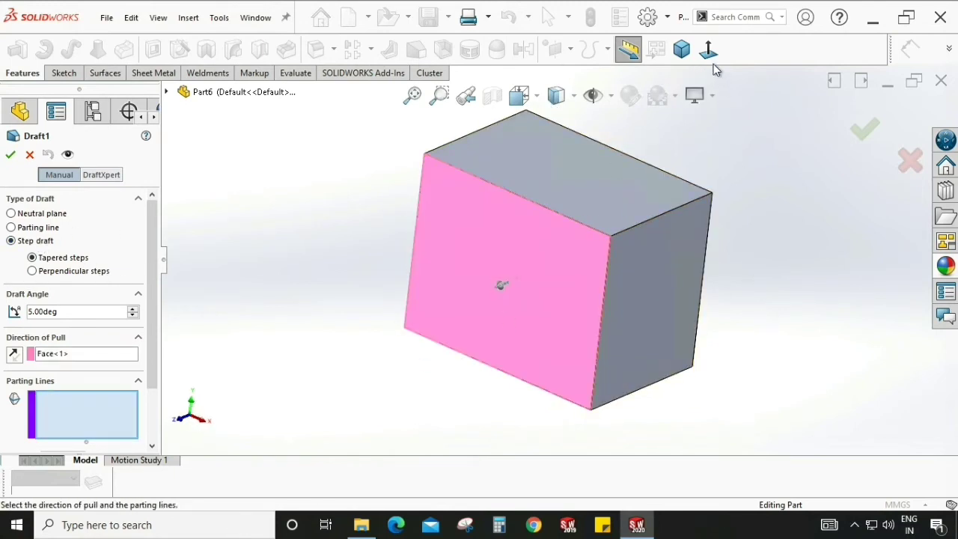
click(709, 58)
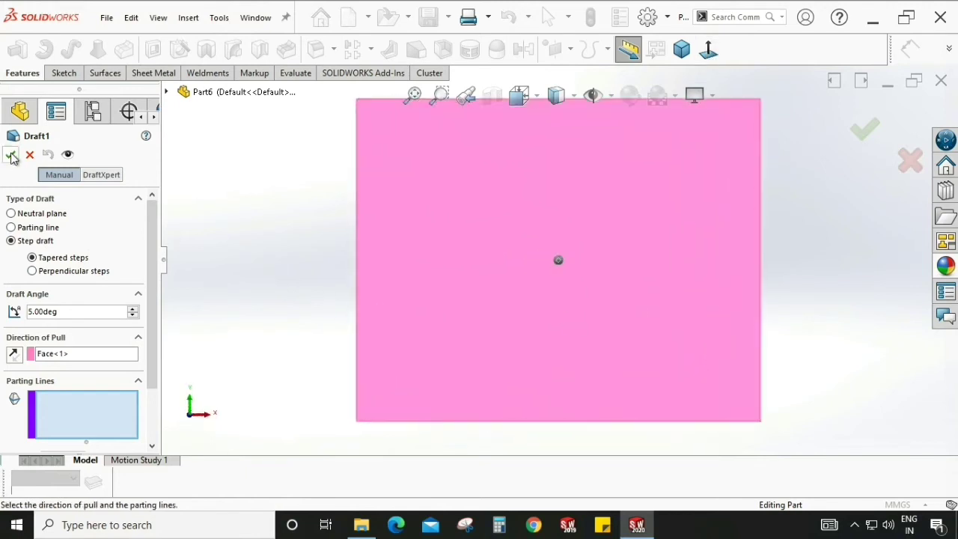
click(61, 75)
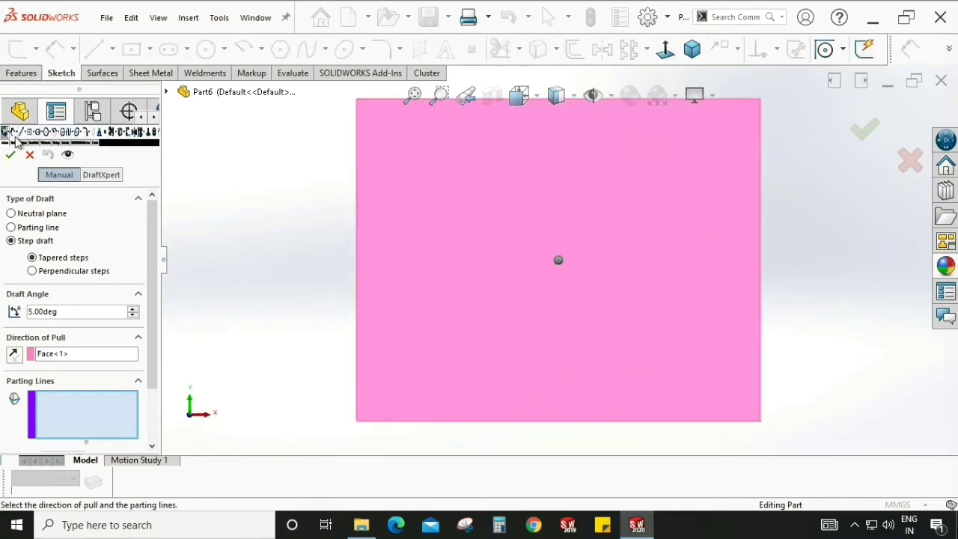
click(10, 156)
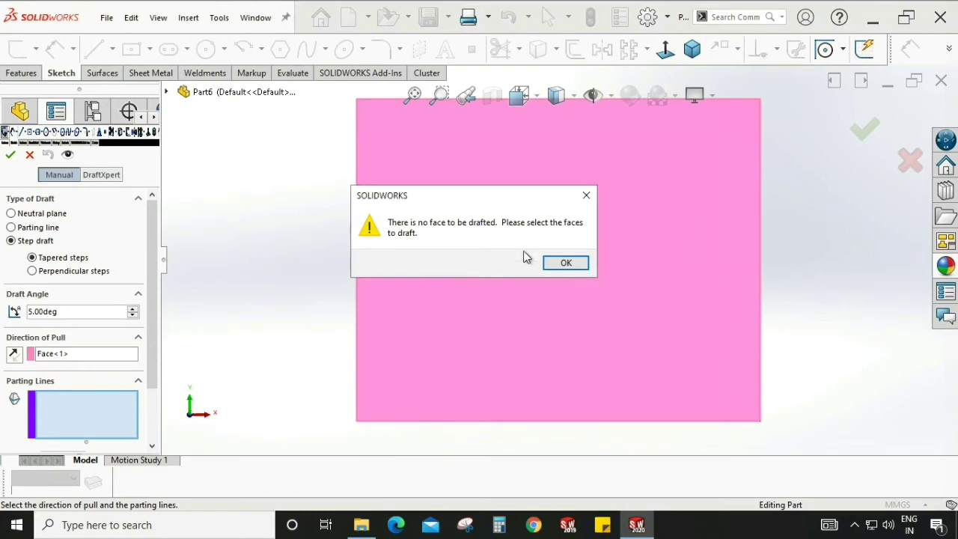
click(554, 269)
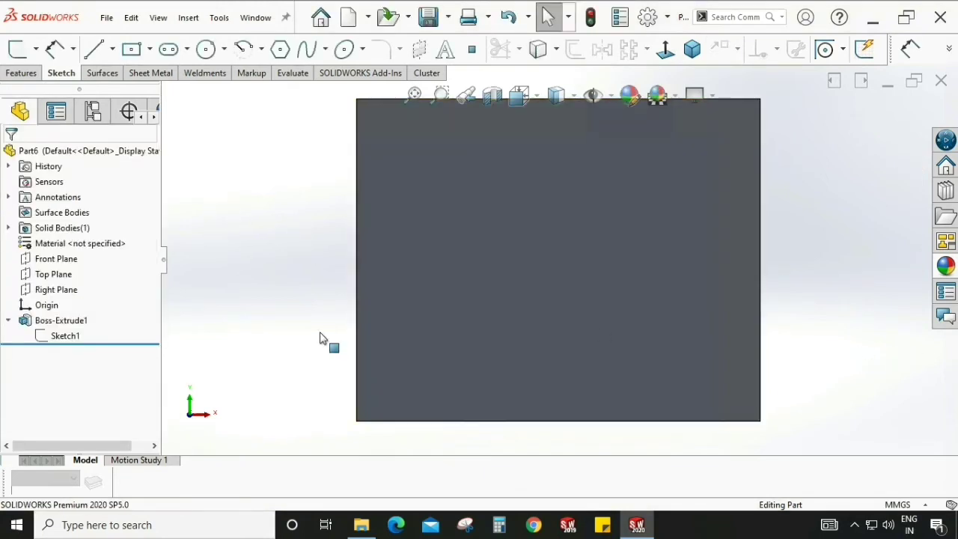
Start a new sketch on the block's front face, viewed normal to that face.
key(ctrl+shift+z)
click(573, 172)
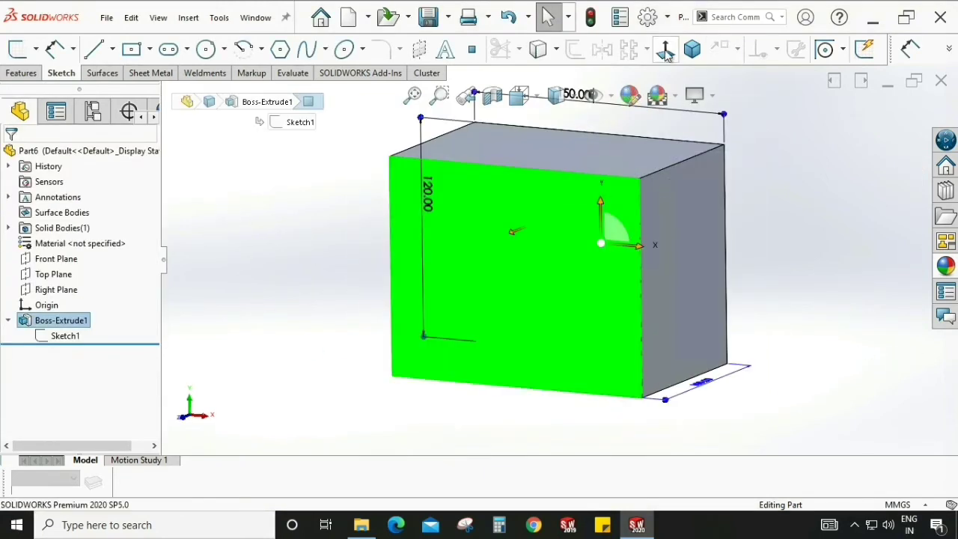
click(666, 51)
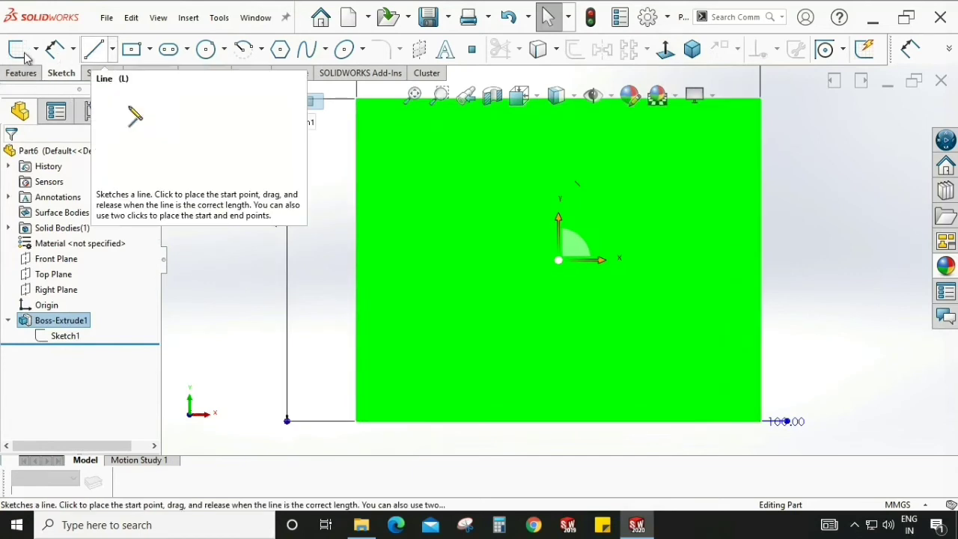
click(95, 50)
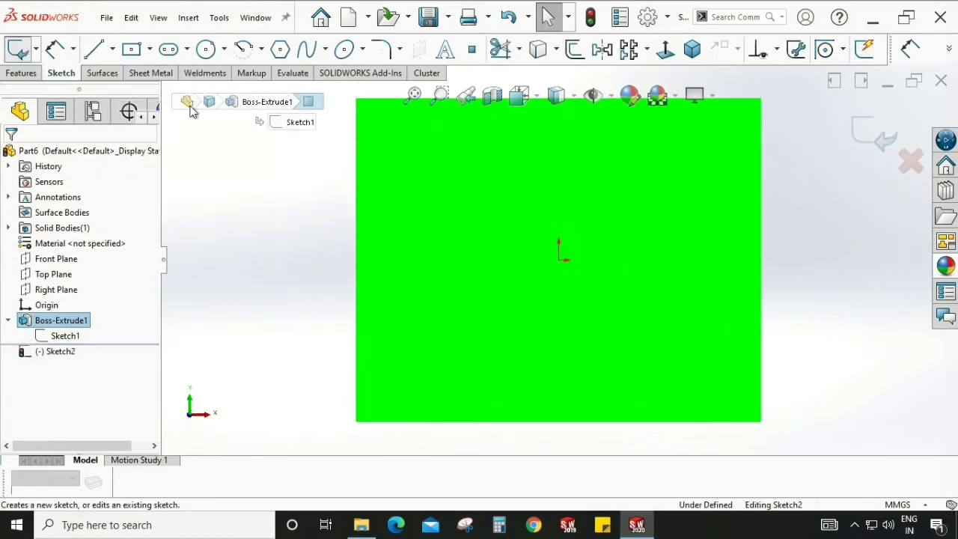
Sketch a seven-segment zigzag line from the face's left edge down to its right edge, ending horizontally for about 22 mm, and exit the sketch.
click(358, 216)
click(430, 213)
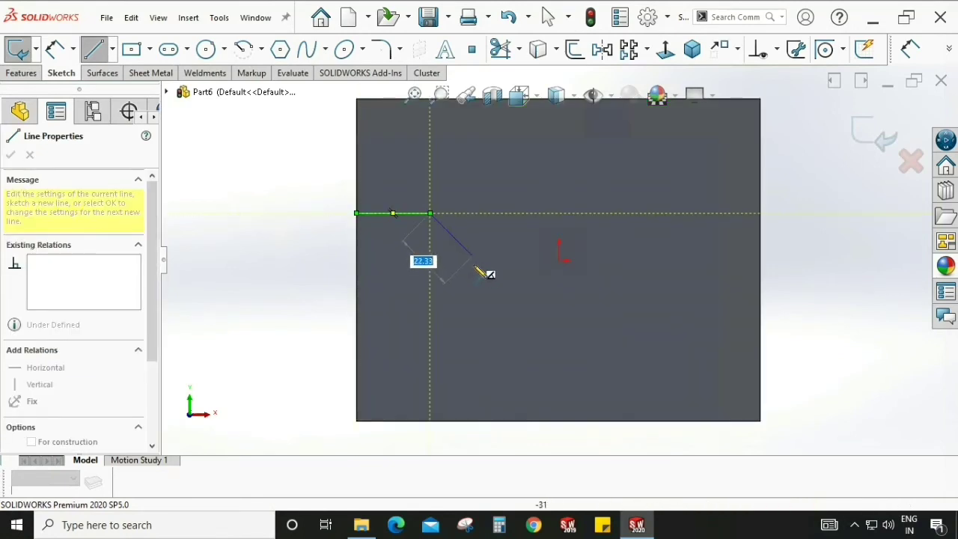
click(473, 265)
click(520, 264)
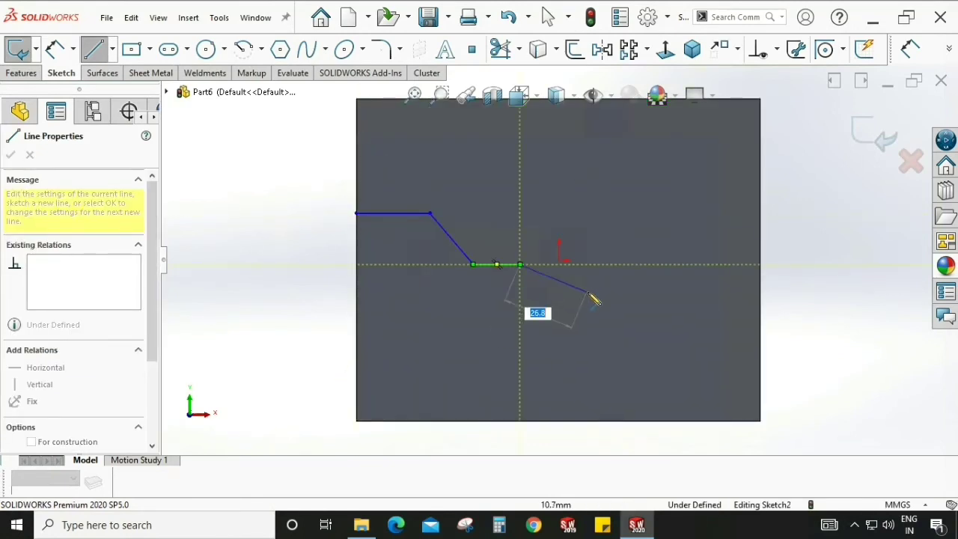
click(589, 292)
click(638, 265)
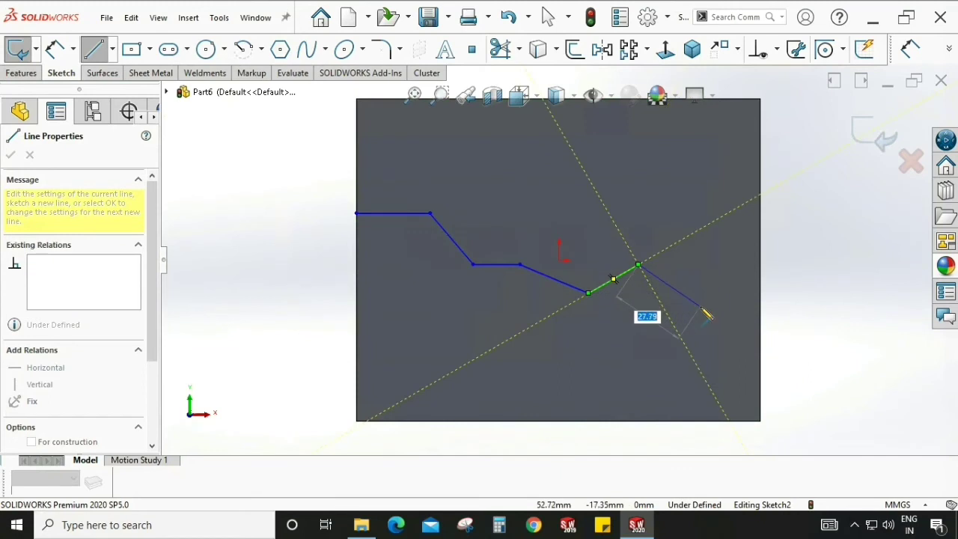
click(700, 306)
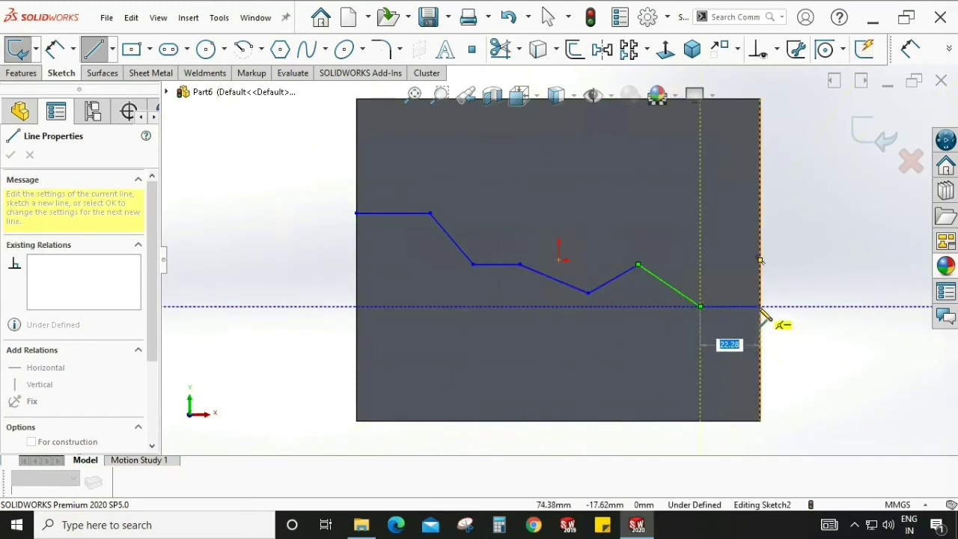
click(761, 306)
key(Escape)
middle_drag(704, 259, 800, 149)
click(867, 133)
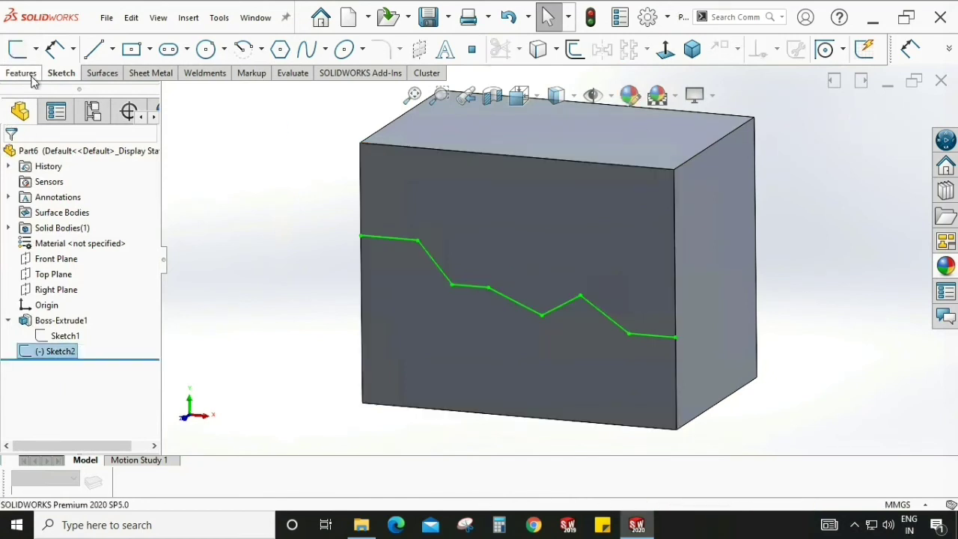
Split the block's front face along the zigzag sketch with a Projection split line.
click(21, 73)
click(571, 50)
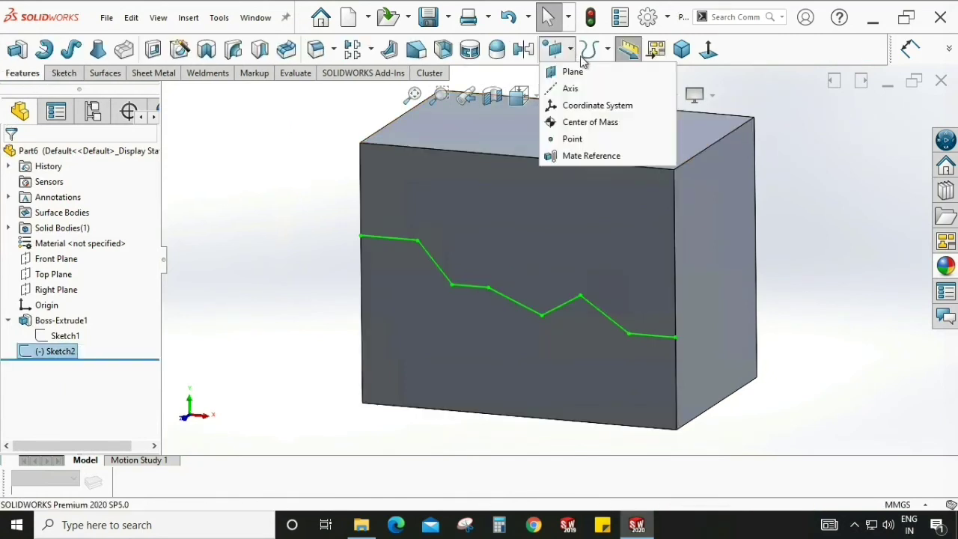
click(606, 50)
click(611, 71)
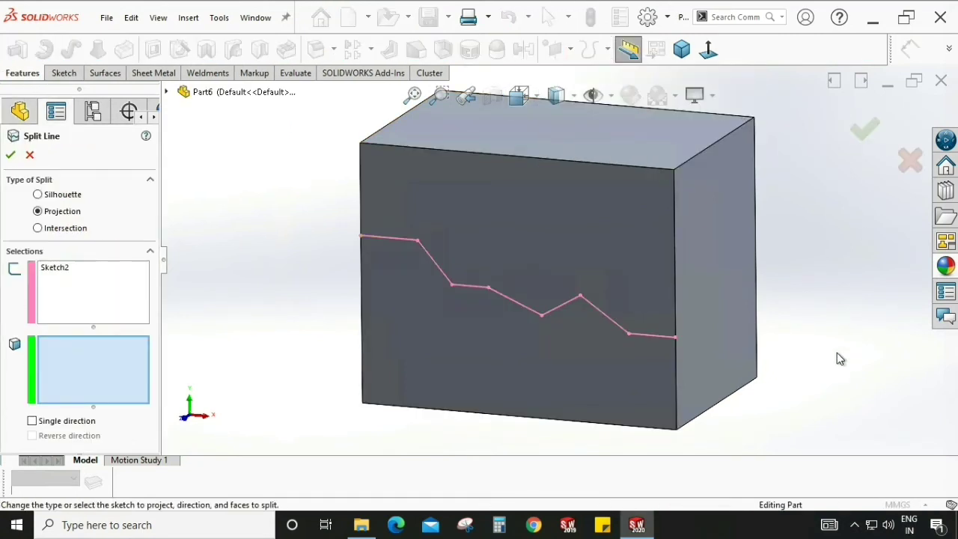
middle_drag(840, 357, 821, 370)
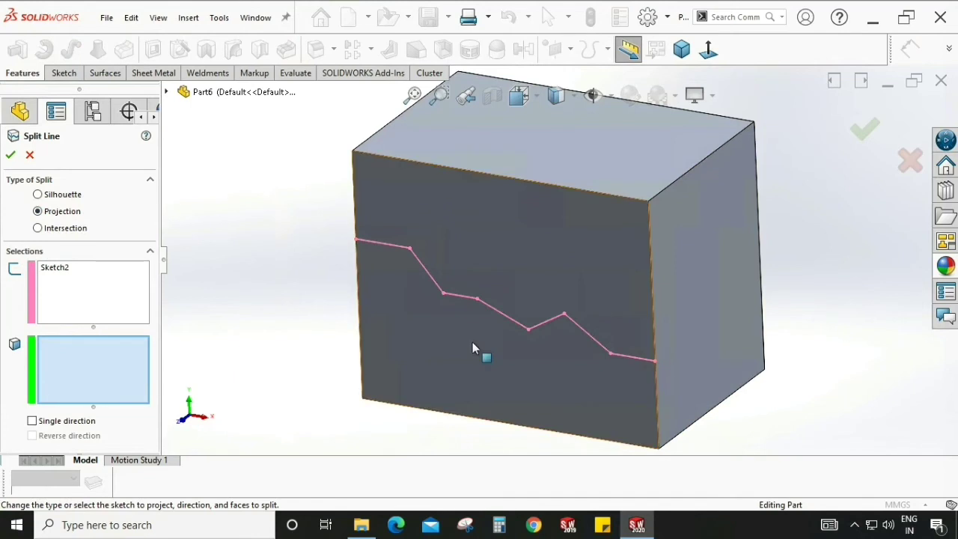
click(524, 256)
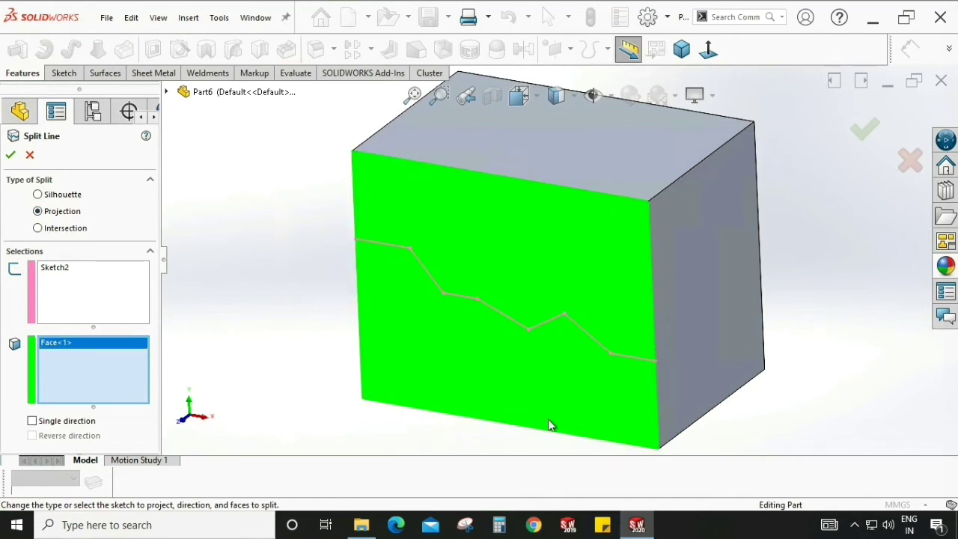
click(11, 155)
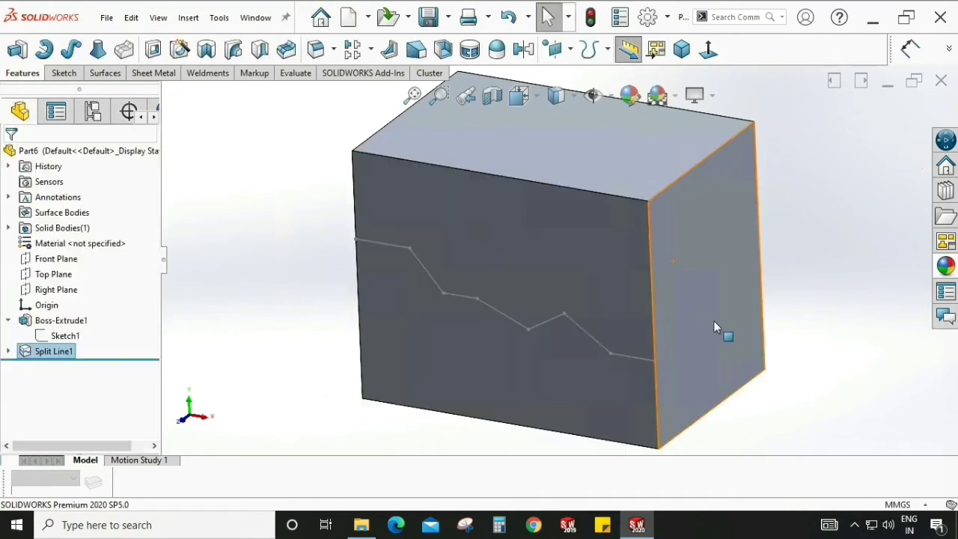
middle_drag(718, 324, 564, 297)
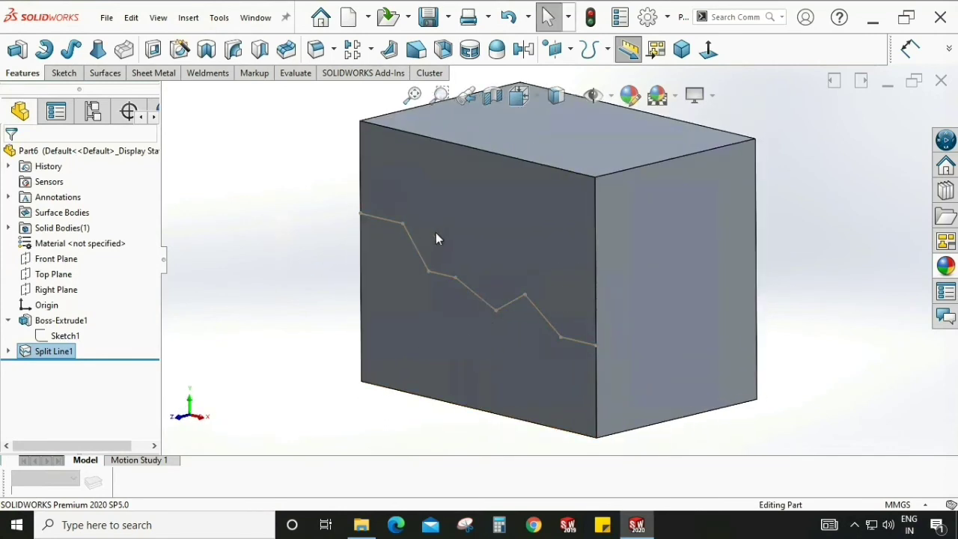
middle_drag(467, 242, 459, 360)
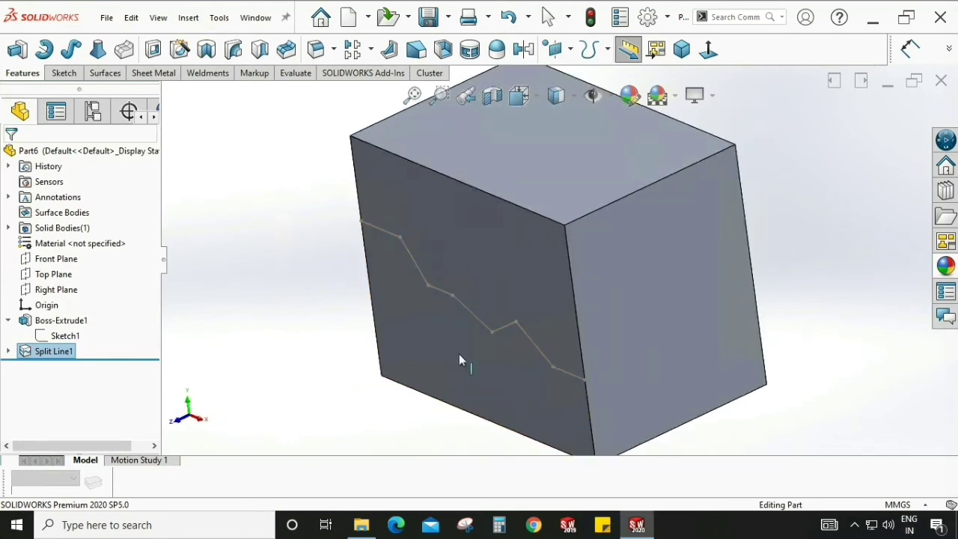
click(459, 360)
mouse_move(457, 234)
middle_down()
mouse_move(462, 264)
mouse_move(498, 219)
mouse_move(357, 284)
middle_up()
click(278, 291)
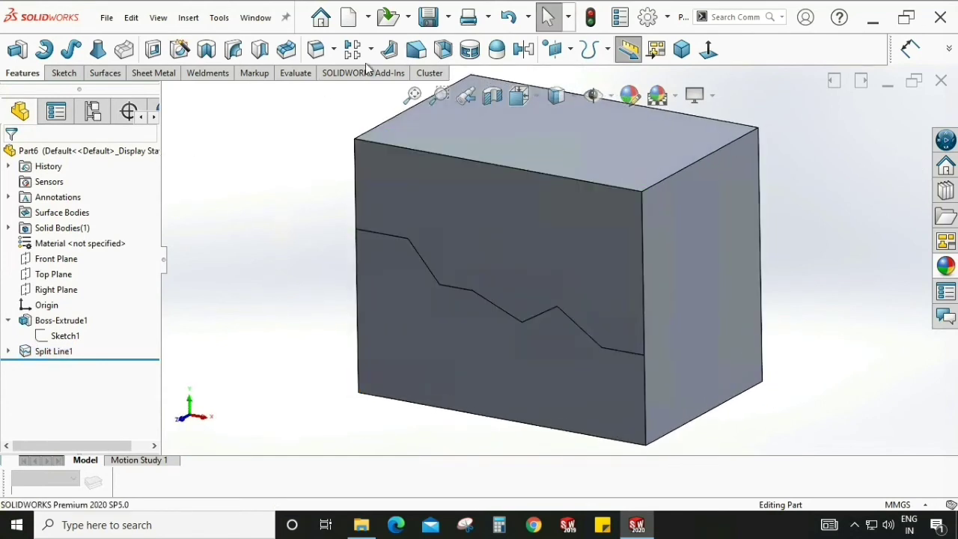
Start a Step draft with tapered steps, a 10-degree draft angle and the block's top face as the direction of pull.
click(416, 50)
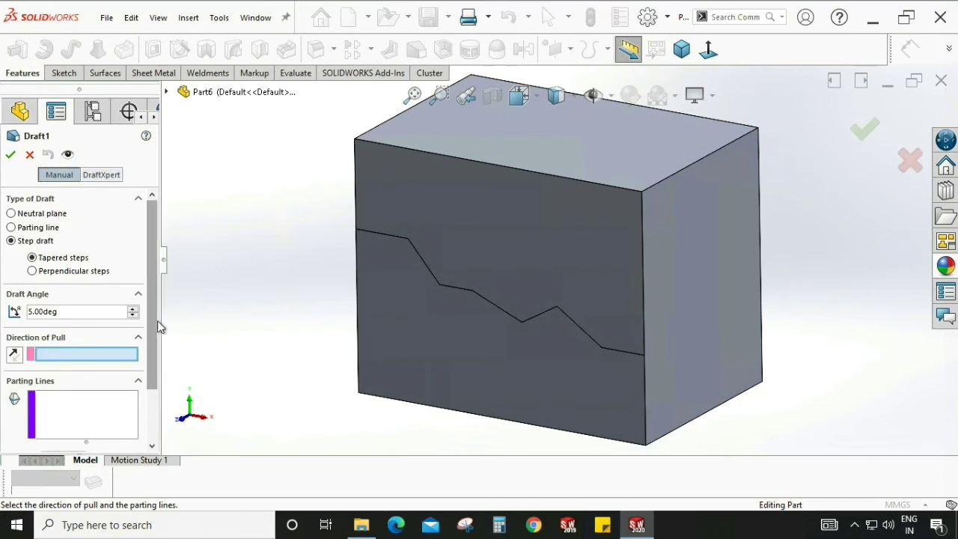
scroll(154, 361, down, 1)
scroll(154, 361, down, 1)
scroll(157, 329, up, 2)
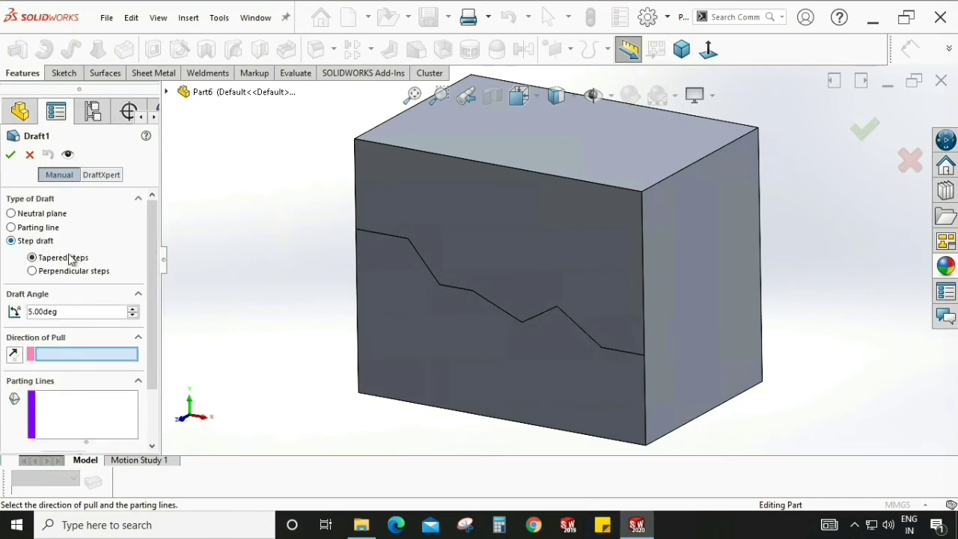
scroll(156, 322, down, 3)
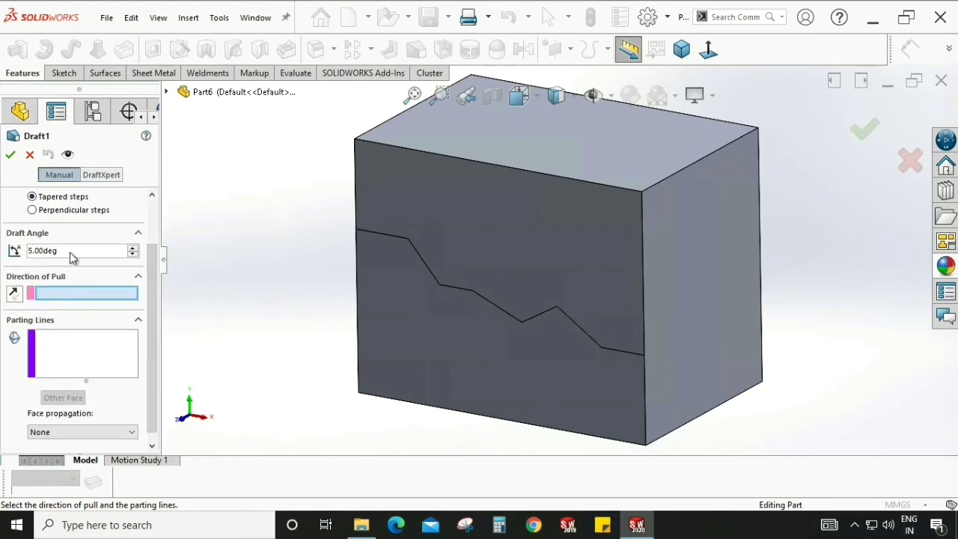
text(10)
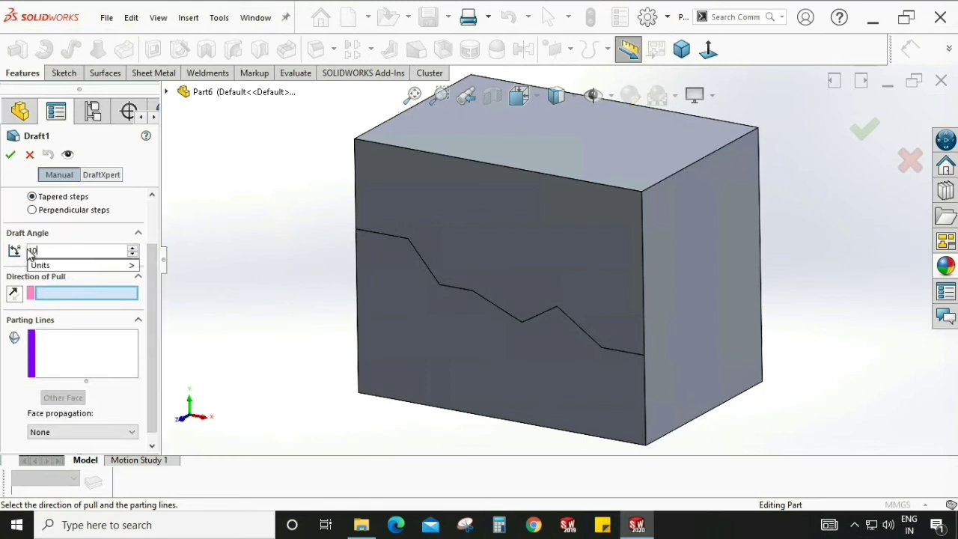
key(Return)
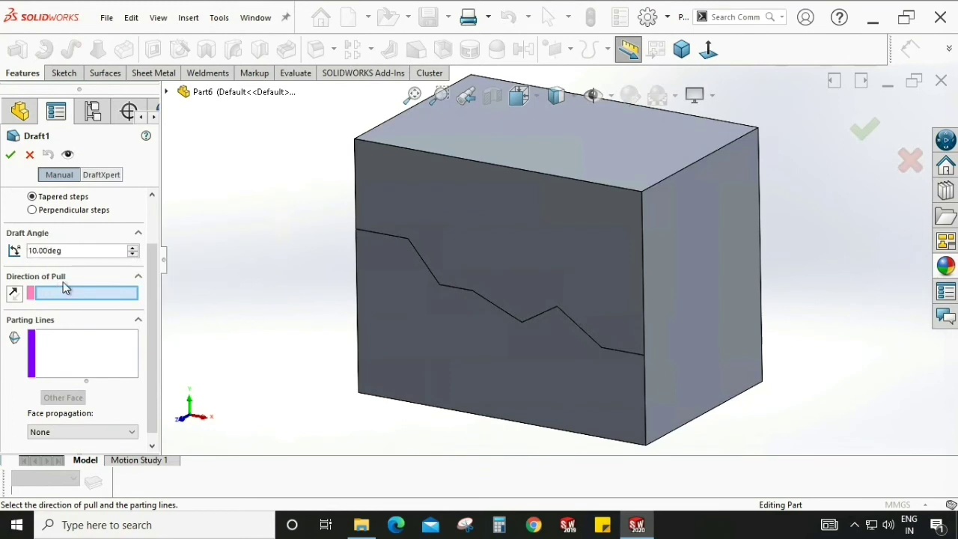
middle_drag(452, 332, 447, 297)
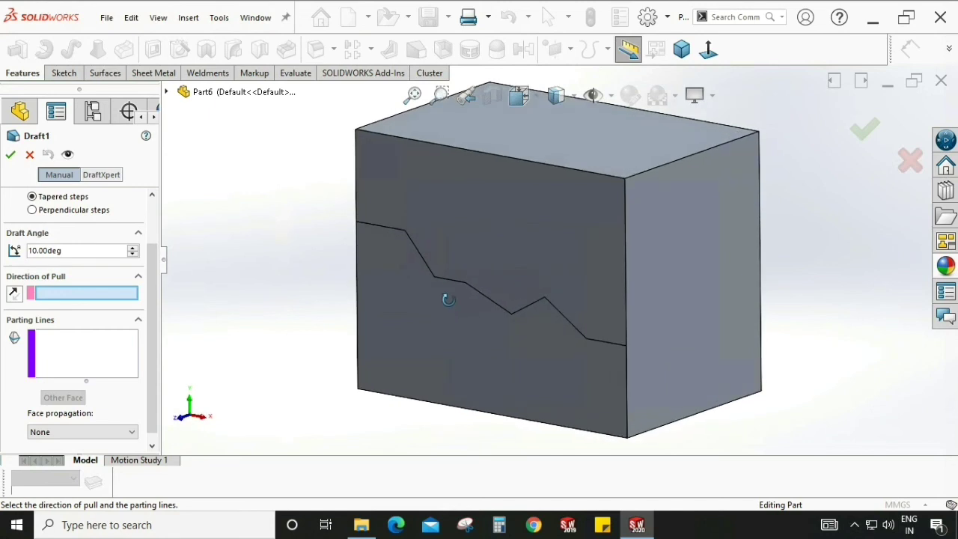
click(570, 152)
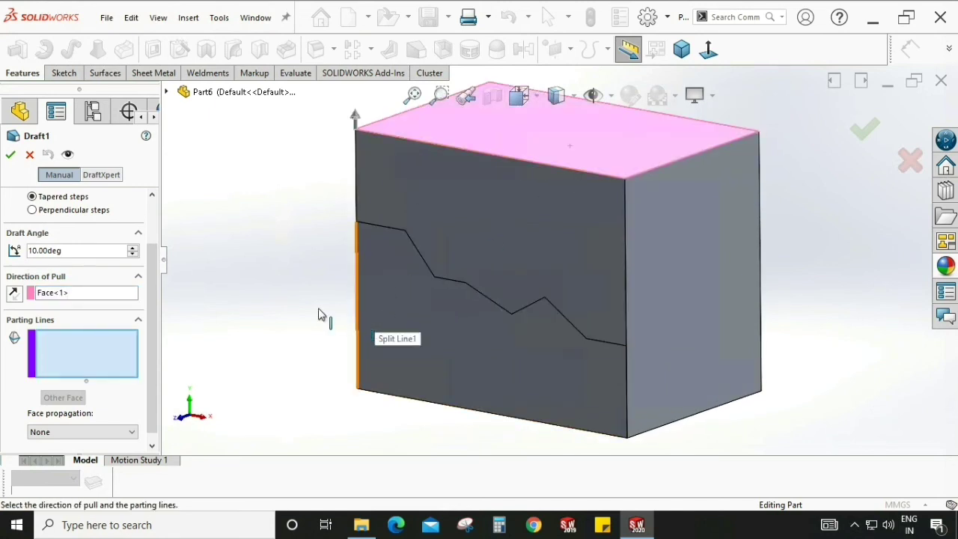
Add all seven zigzag split line edges on the front face as parting lines of the draft.
middle_drag(319, 316, 473, 244)
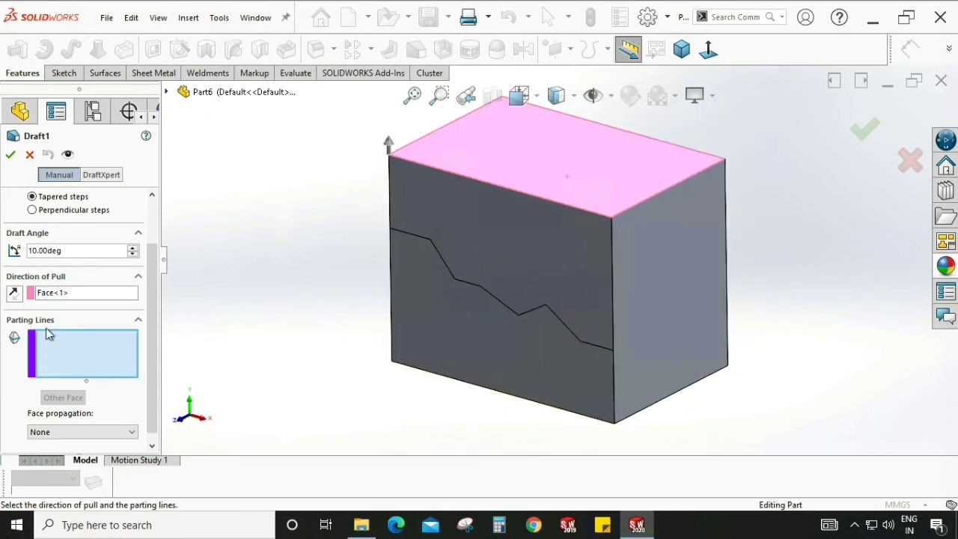
click(501, 300)
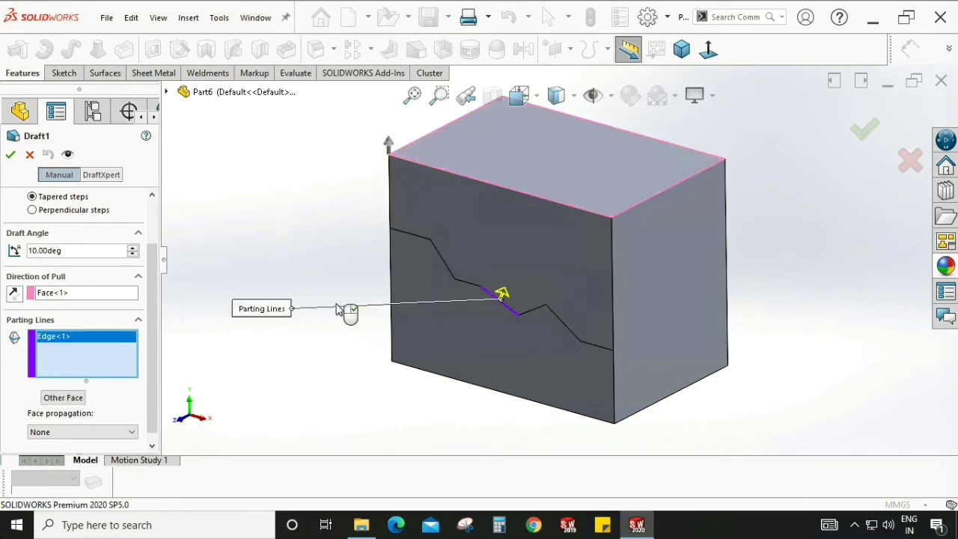
click(431, 249)
click(443, 262)
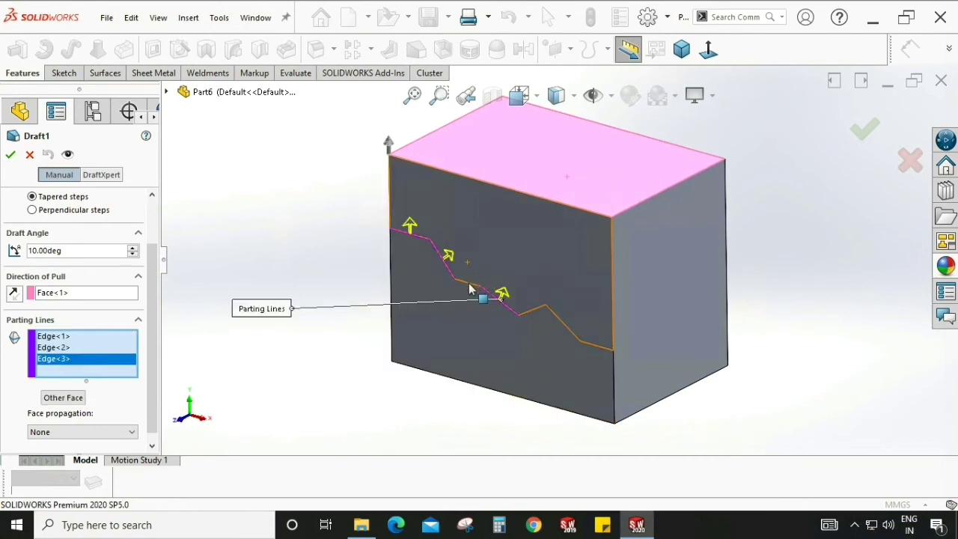
click(469, 283)
click(532, 313)
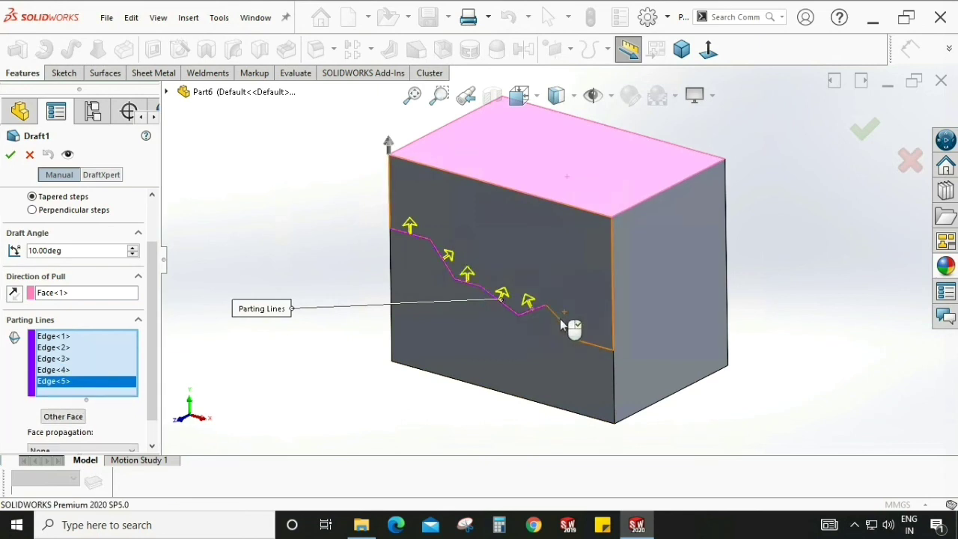
click(589, 345)
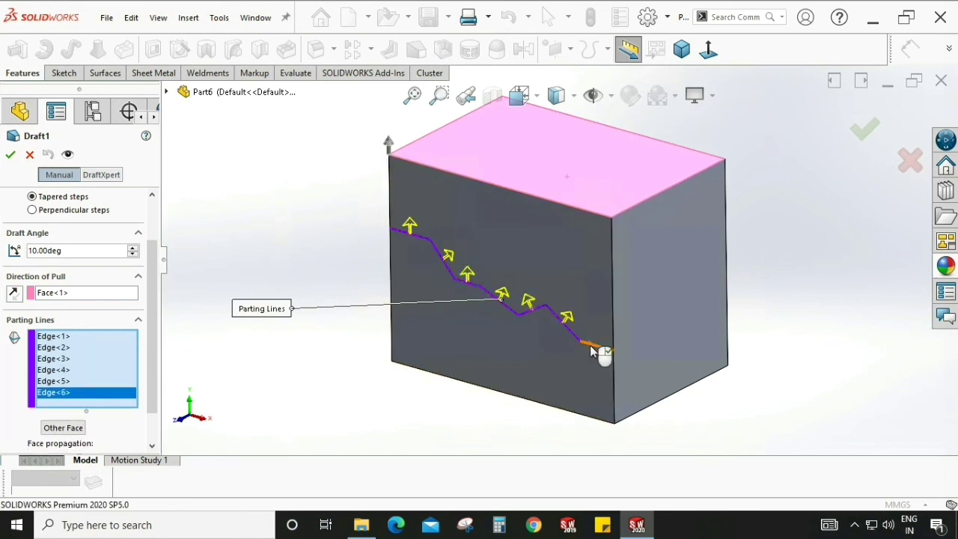
click(590, 345)
mouse_move(827, 296)
middle_down()
mouse_move(826, 277)
mouse_move(824, 296)
middle_up()
Reverse the step draft's direction of pull and switch all seven parting line edges to the other face, applying the draft.
click(14, 294)
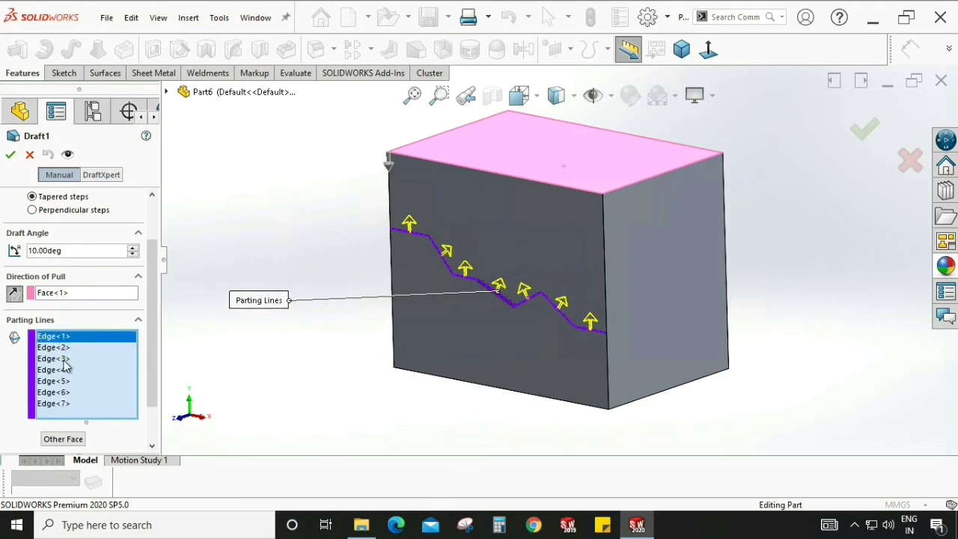
click(73, 442)
click(58, 349)
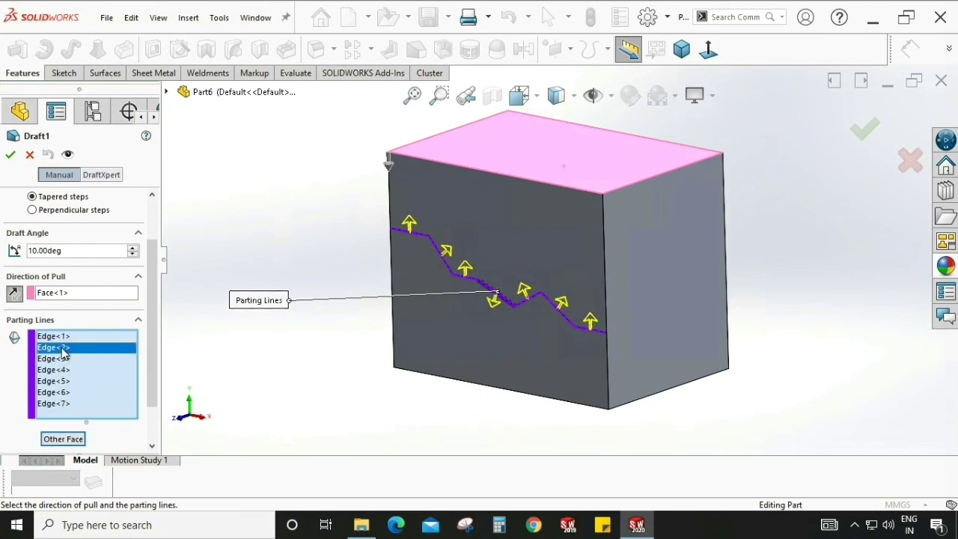
shift+click(65, 403)
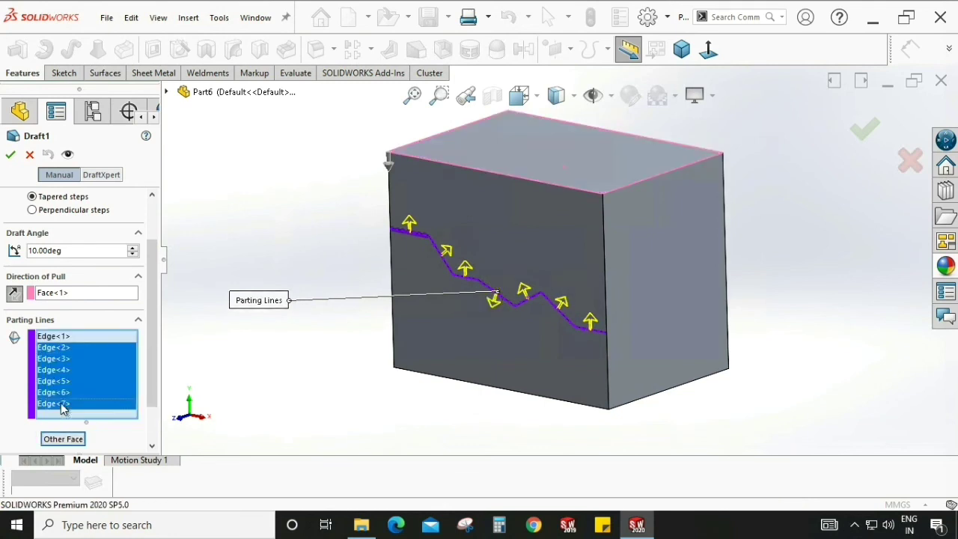
click(63, 439)
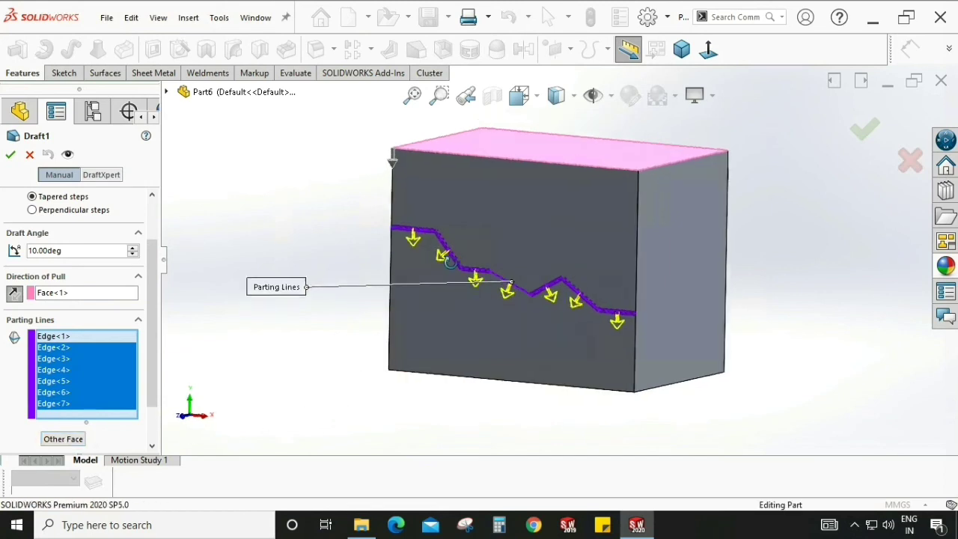
click(11, 155)
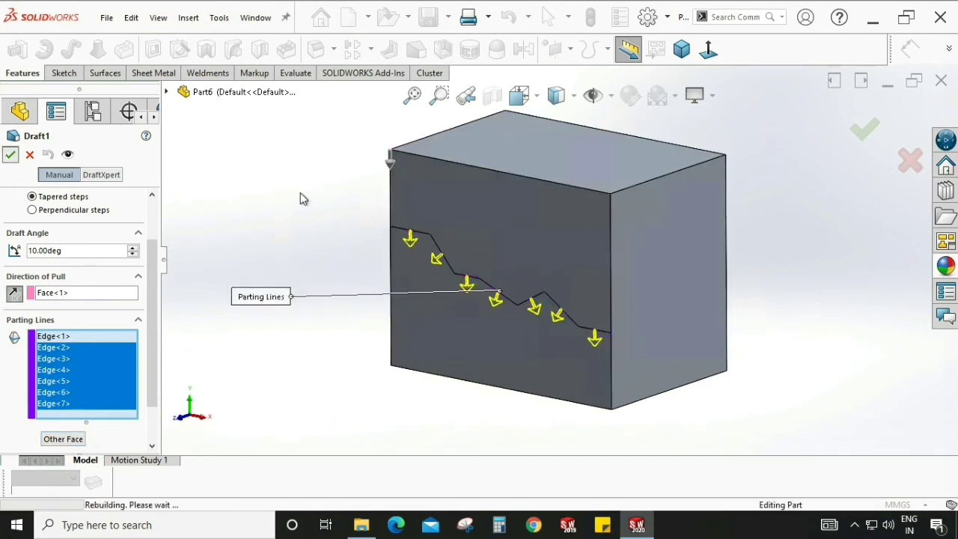
Edit the zigzag step draft to reverse its direction of pull again and apply the change.
middle_drag(557, 255, 557, 97)
middle_drag(542, 294, 552, 319)
click(581, 234)
middle_drag(580, 234, 570, 325)
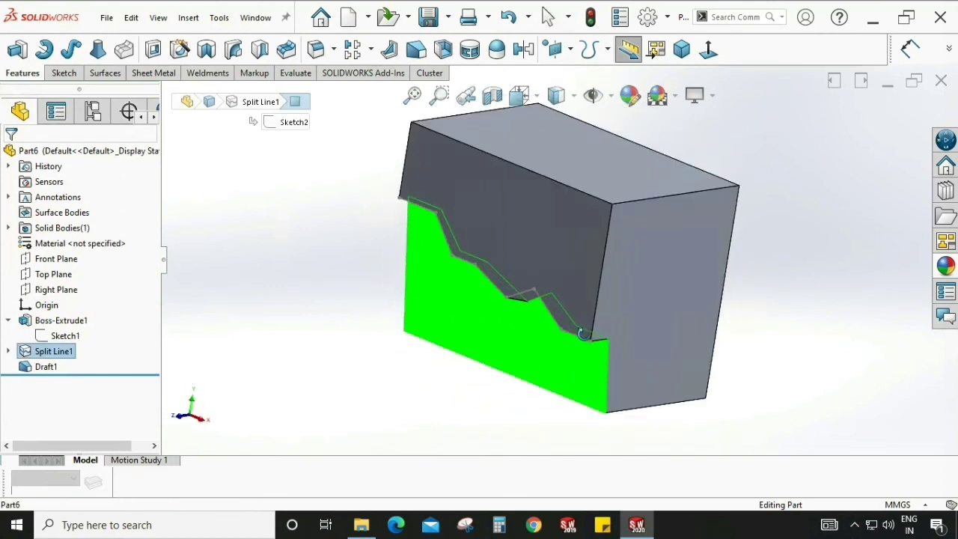
click(218, 322)
click(46, 368)
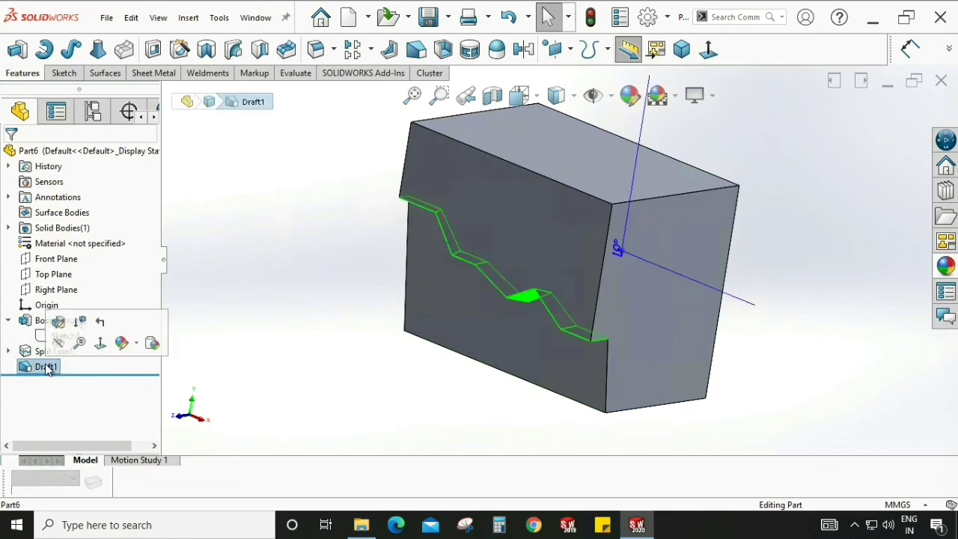
click(56, 322)
middle_drag(274, 321, 277, 262)
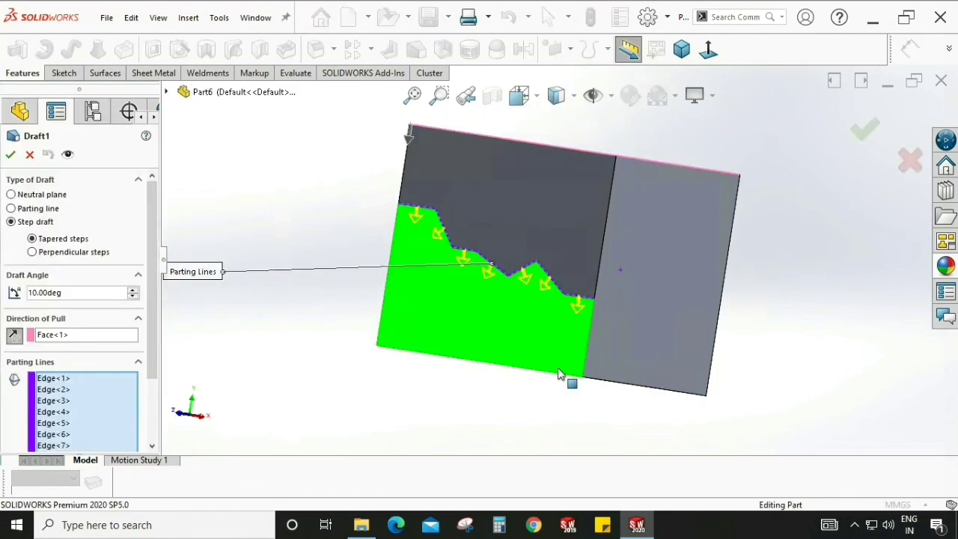
middle_drag(477, 377, 345, 371)
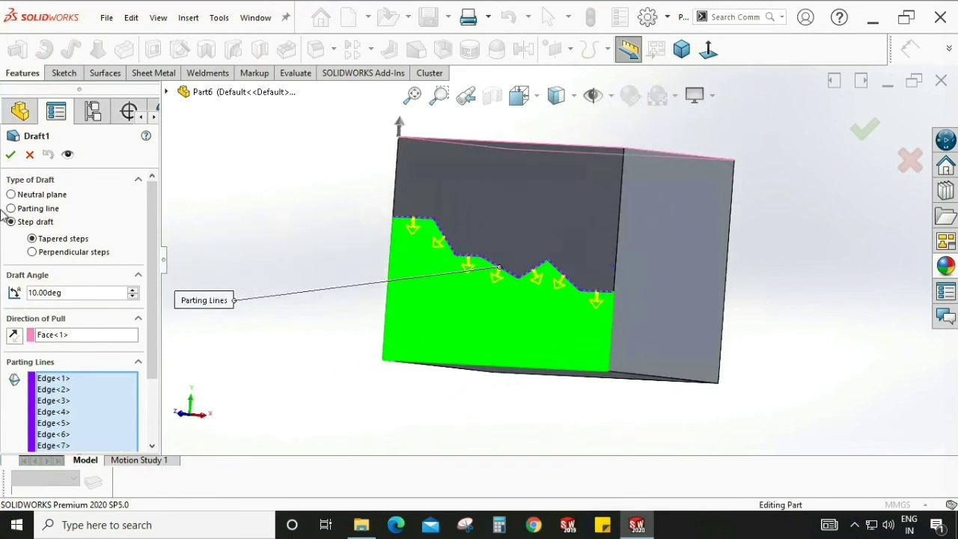
click(10, 155)
middle_drag(492, 298, 494, 251)
middle_drag(333, 352, 757, 301)
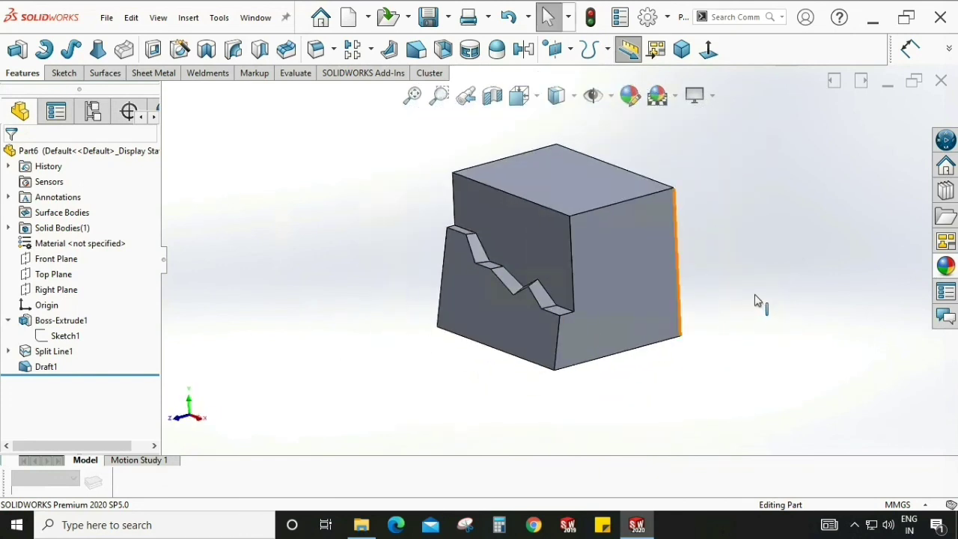
middle_drag(539, 274, 559, 285)
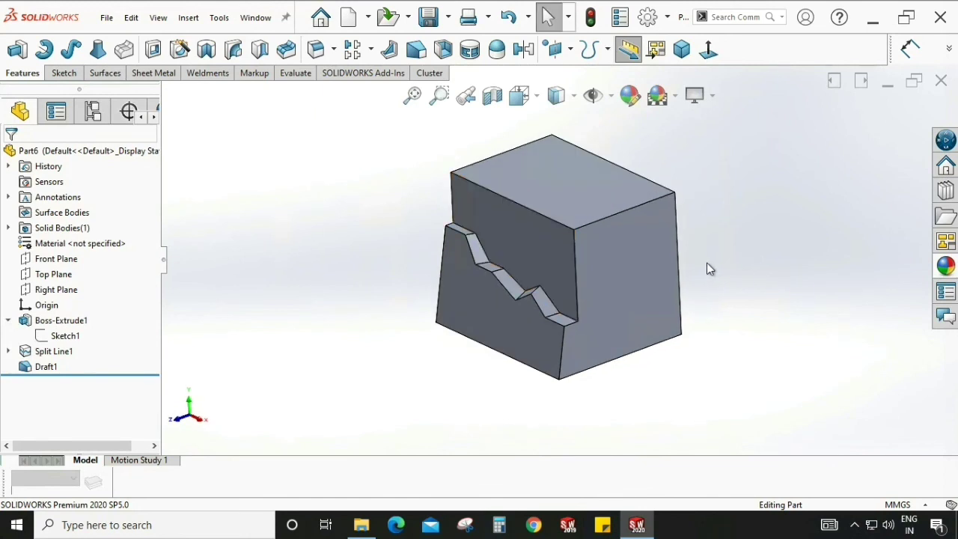
scroll(503, 325, up, 2)
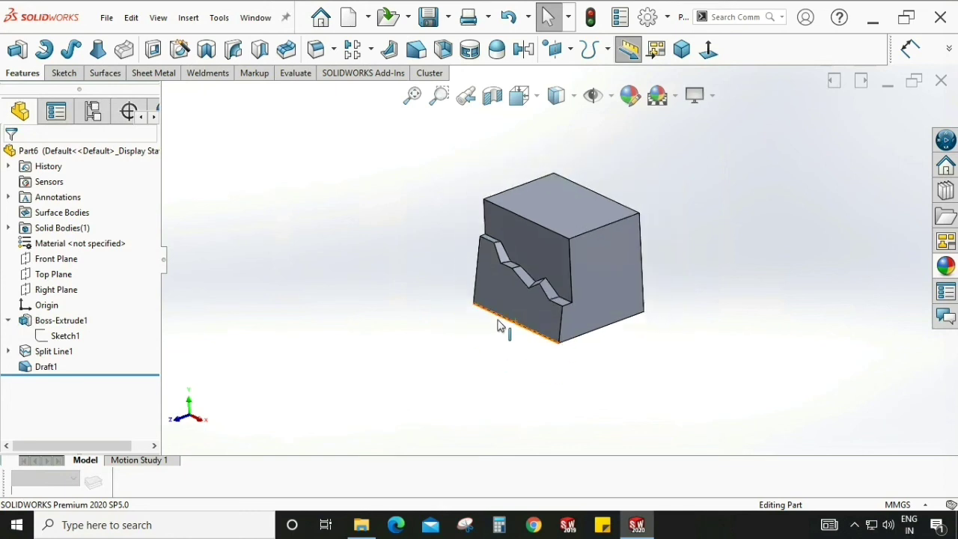
middle_drag(503, 325, 496, 359)
middle_drag(689, 250, 670, 282)
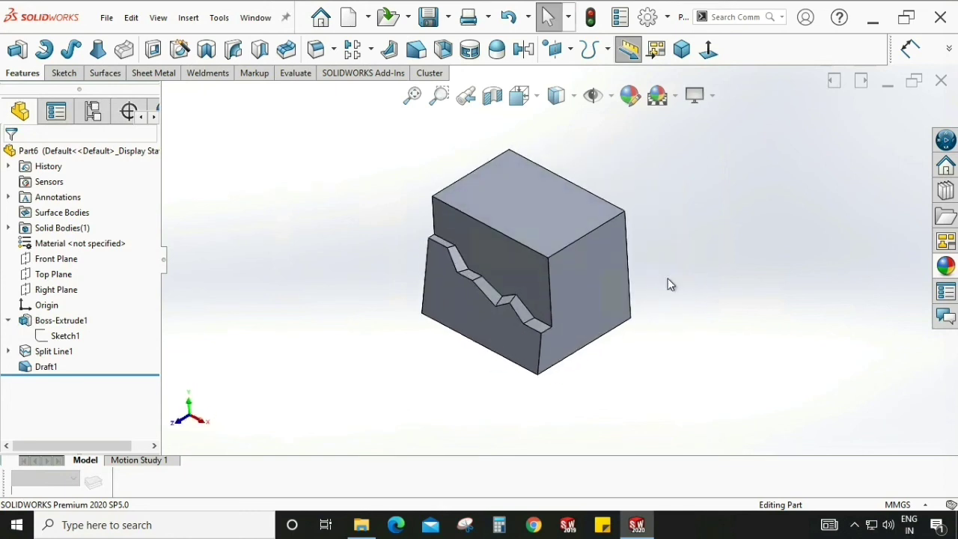